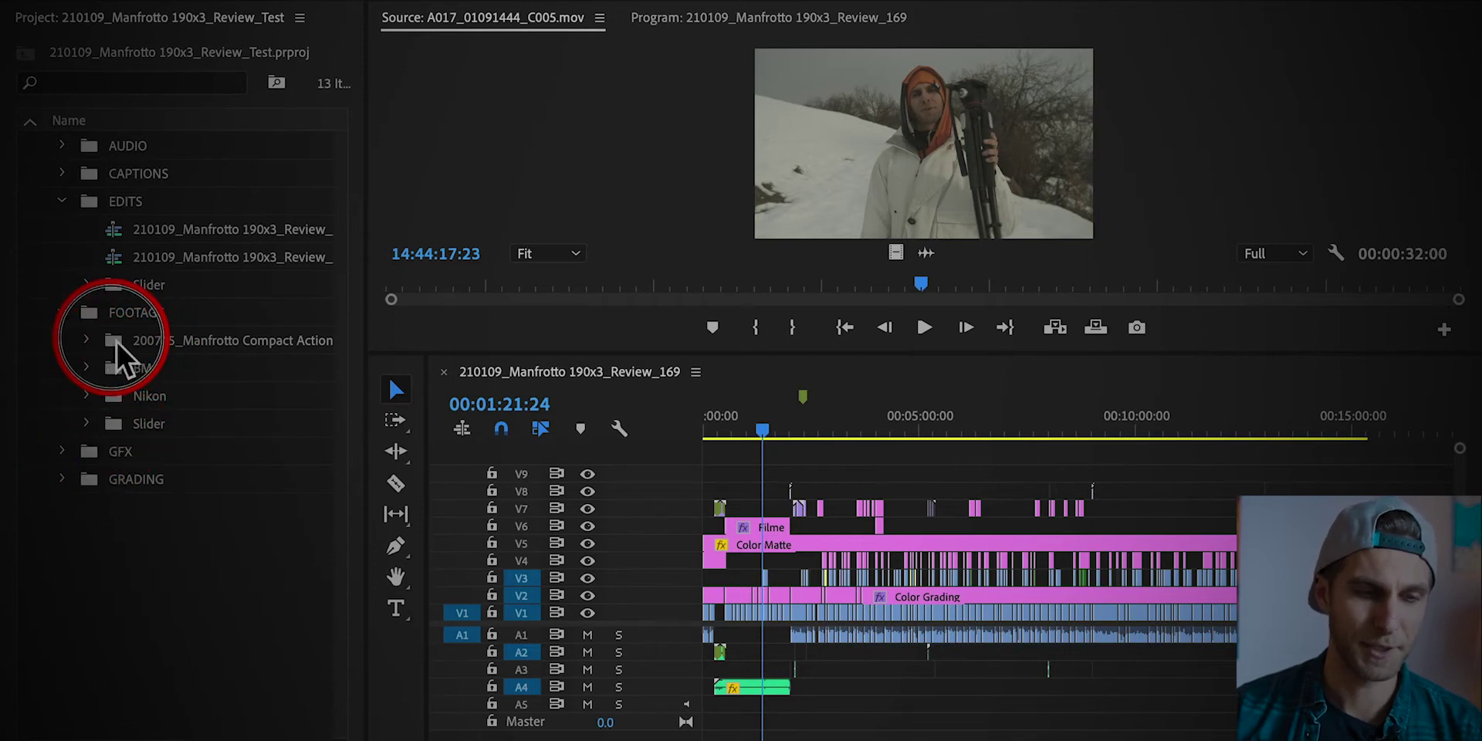
# Open the BM footage bin of the 200715_Manfrotto Compact Action Review project in icon view and browse its clips
pyautogui.doubleClick(123, 344)
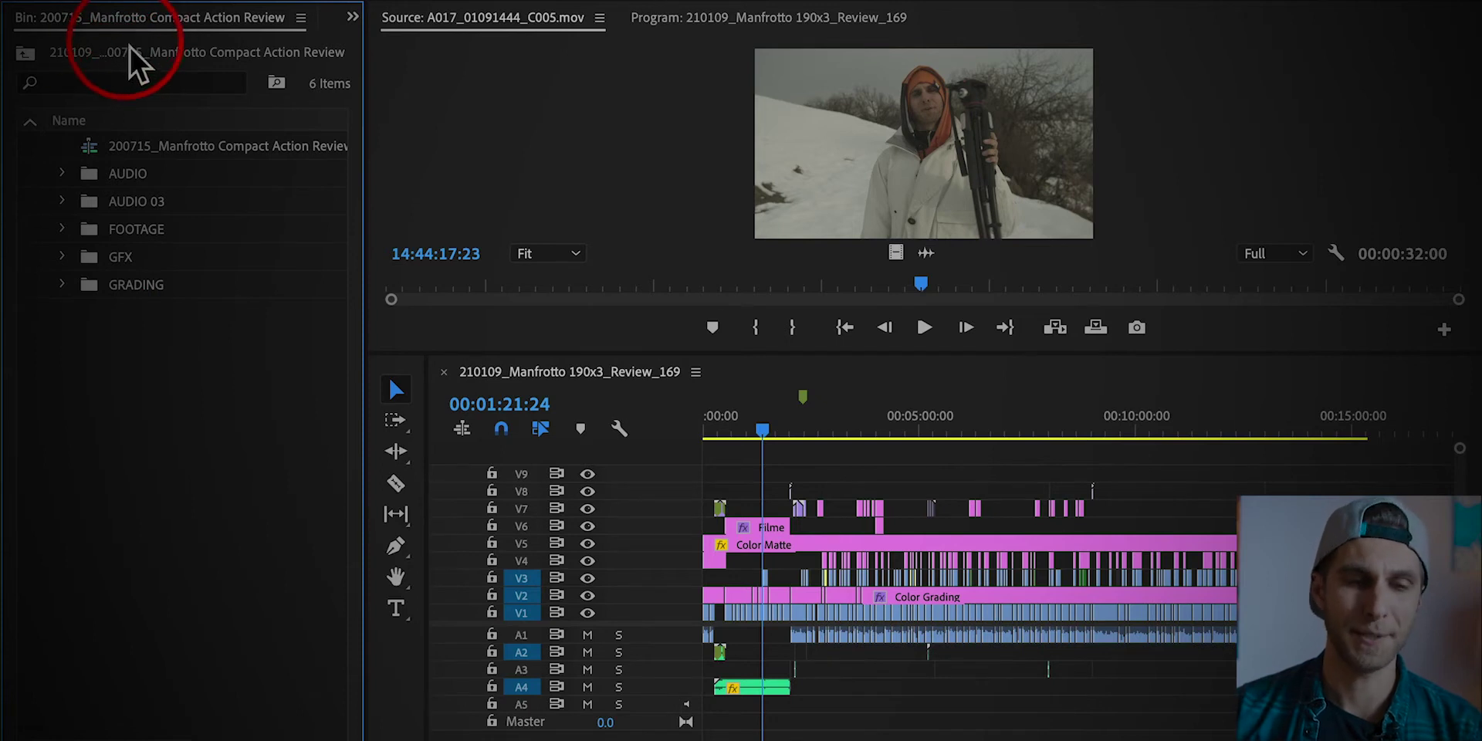
pyautogui.click(62, 228)
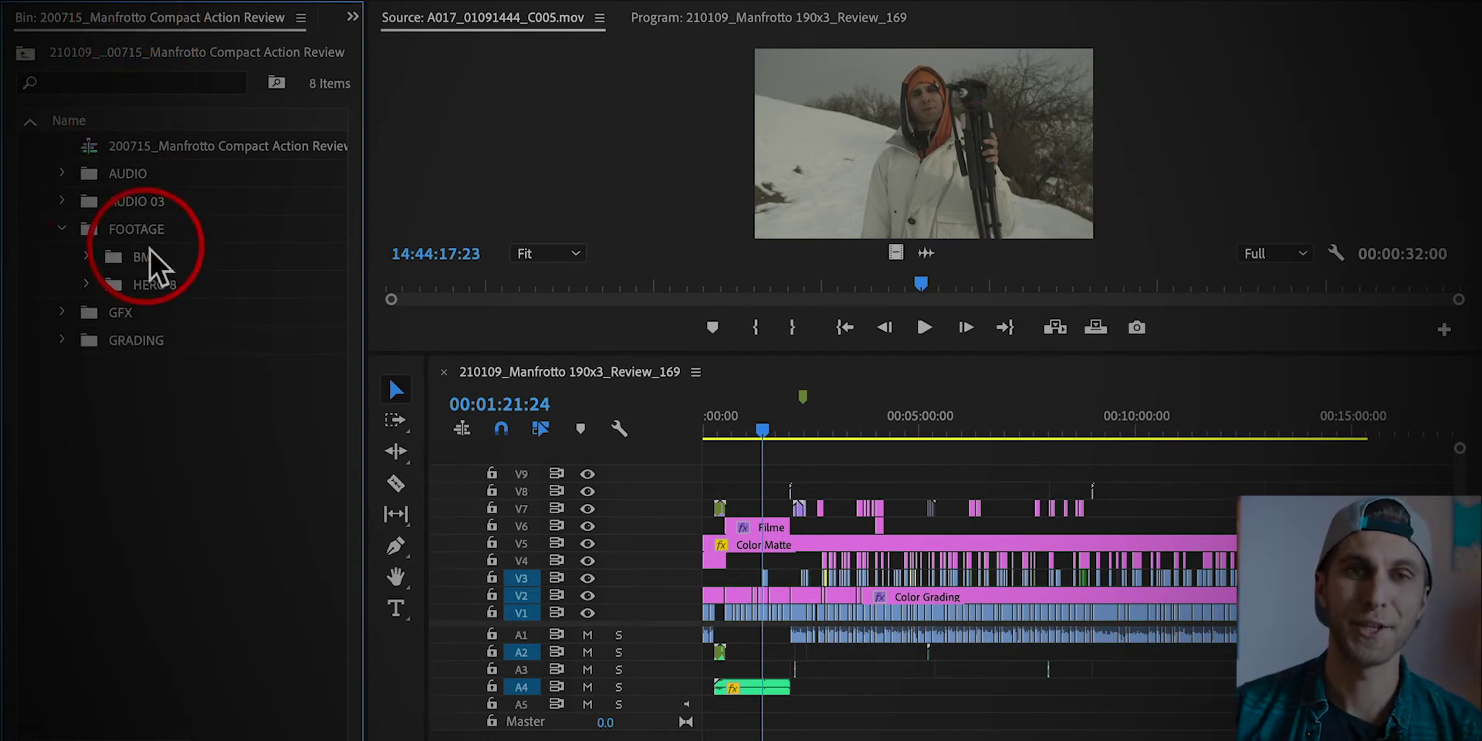
pyautogui.click(86, 257)
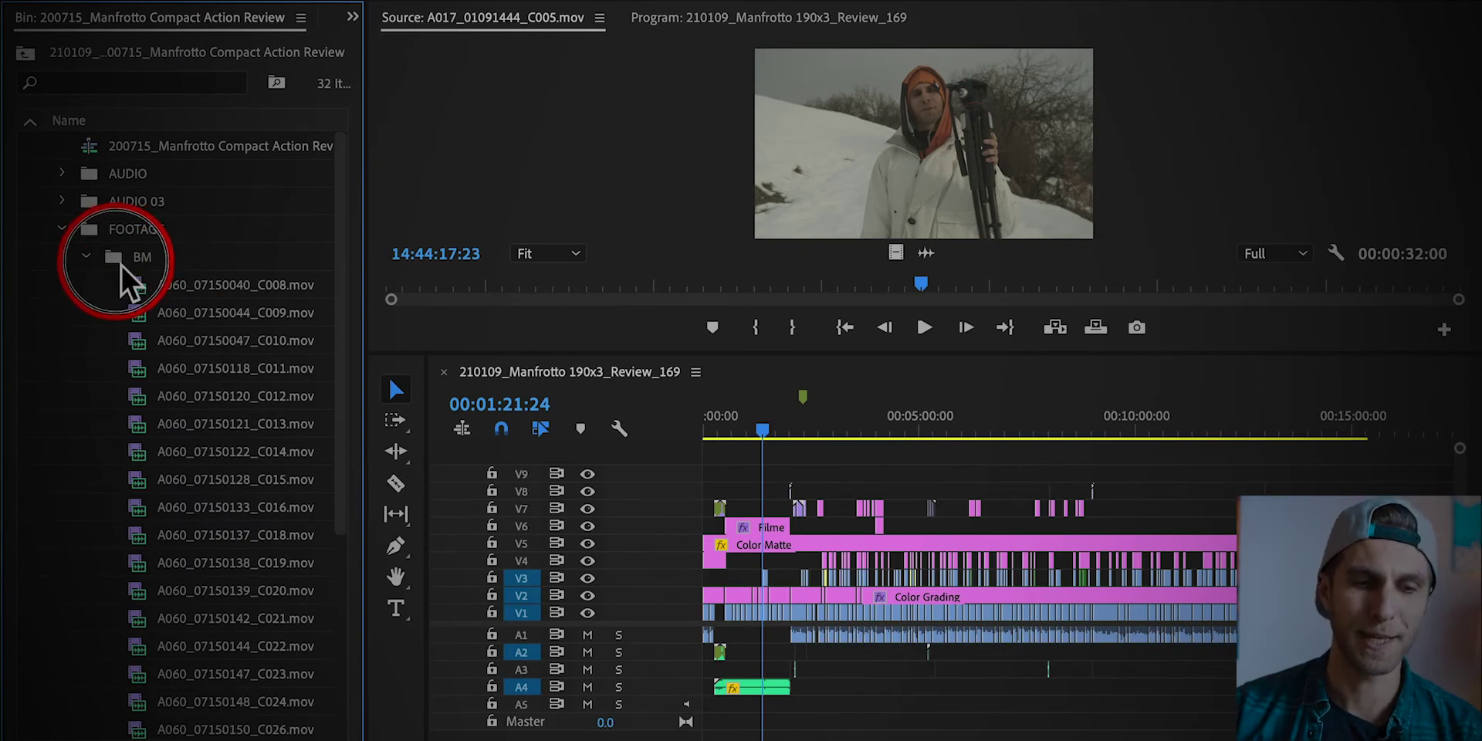
pyautogui.doubleClick(121, 265)
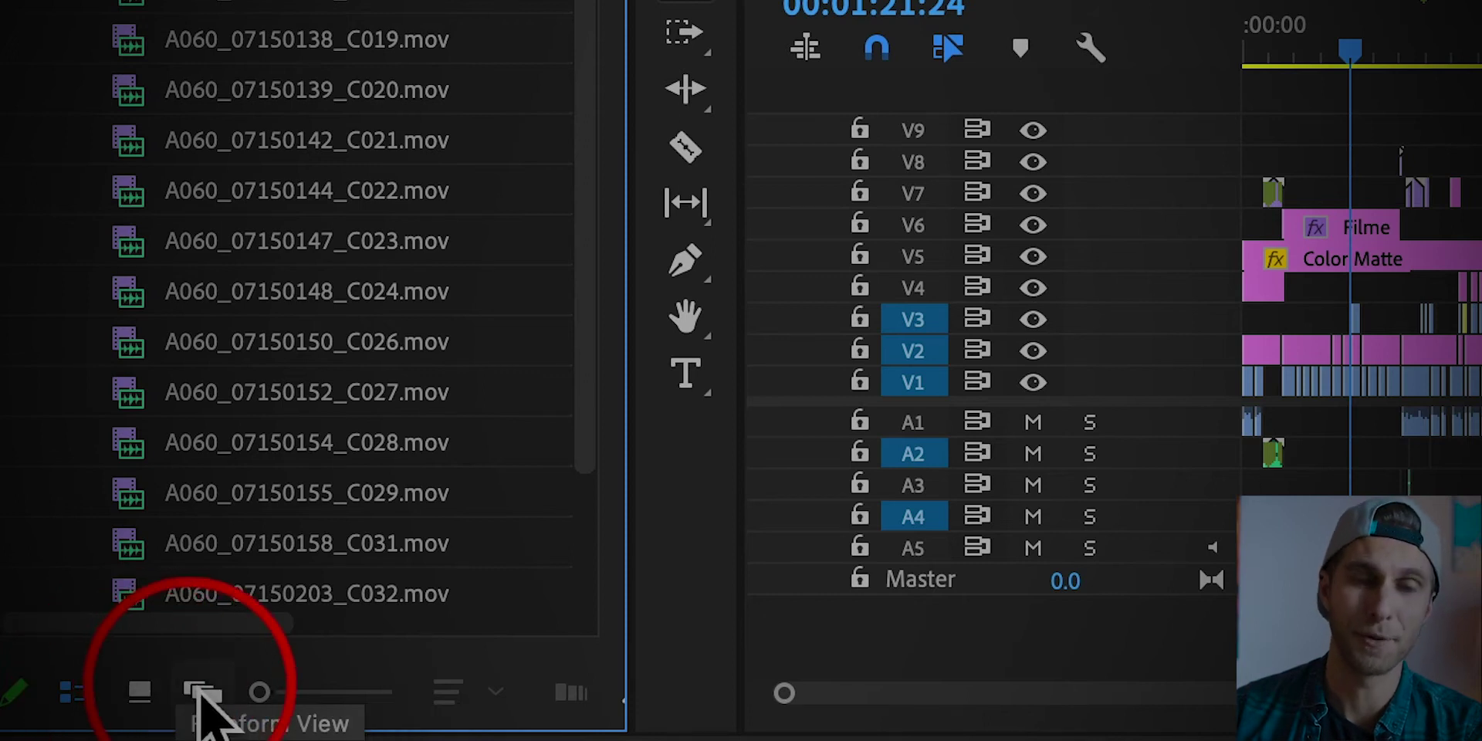
pyautogui.click(139, 691)
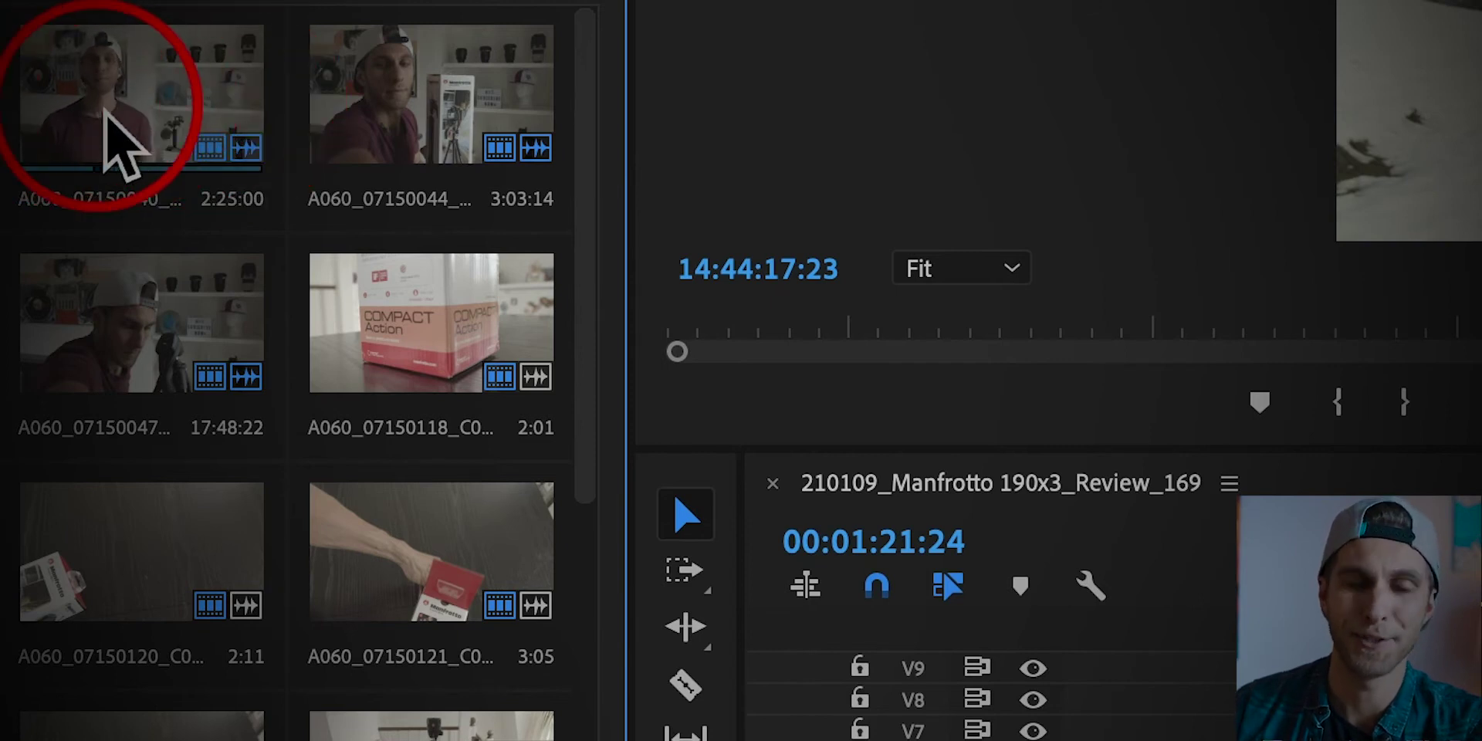
pyautogui.scroll(-5, 429, 132)
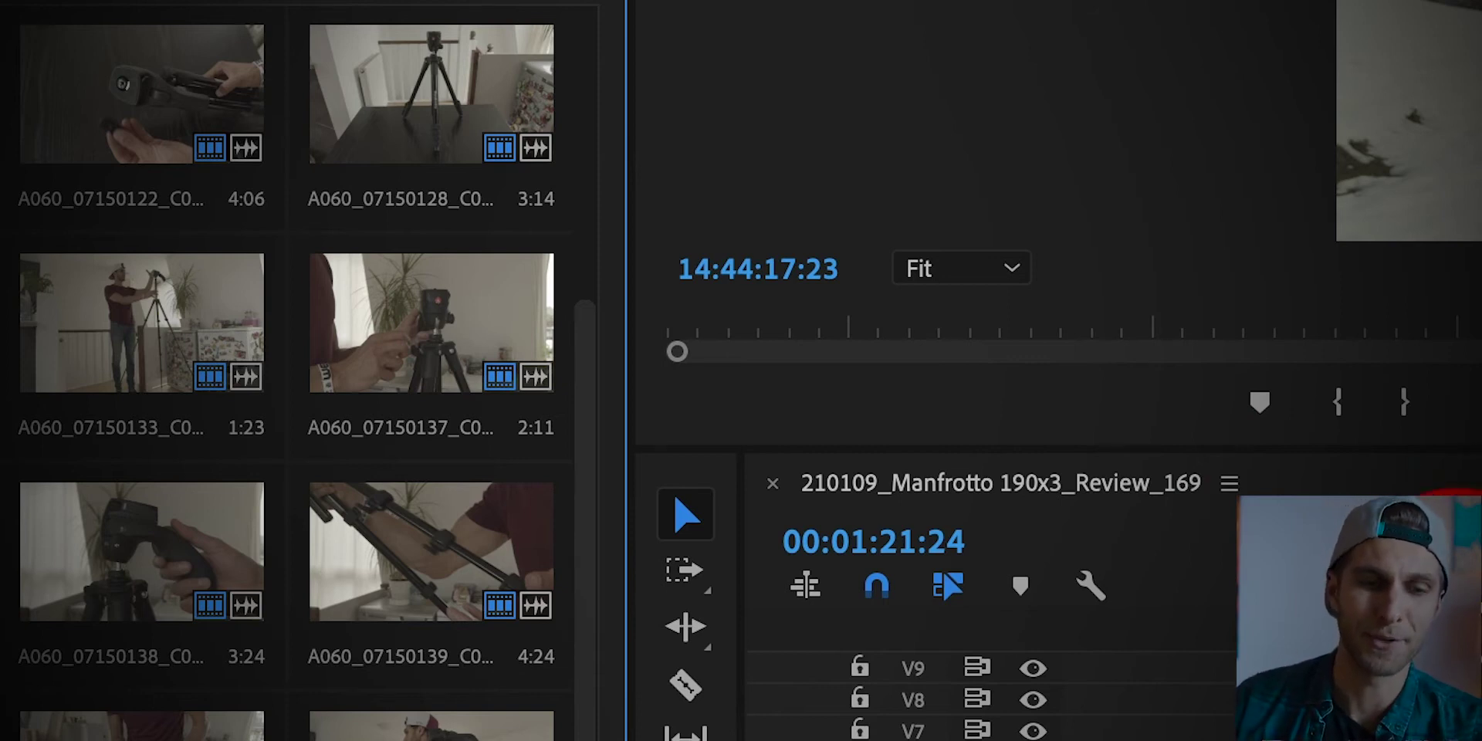
pyautogui.scroll(1, 407, 364)
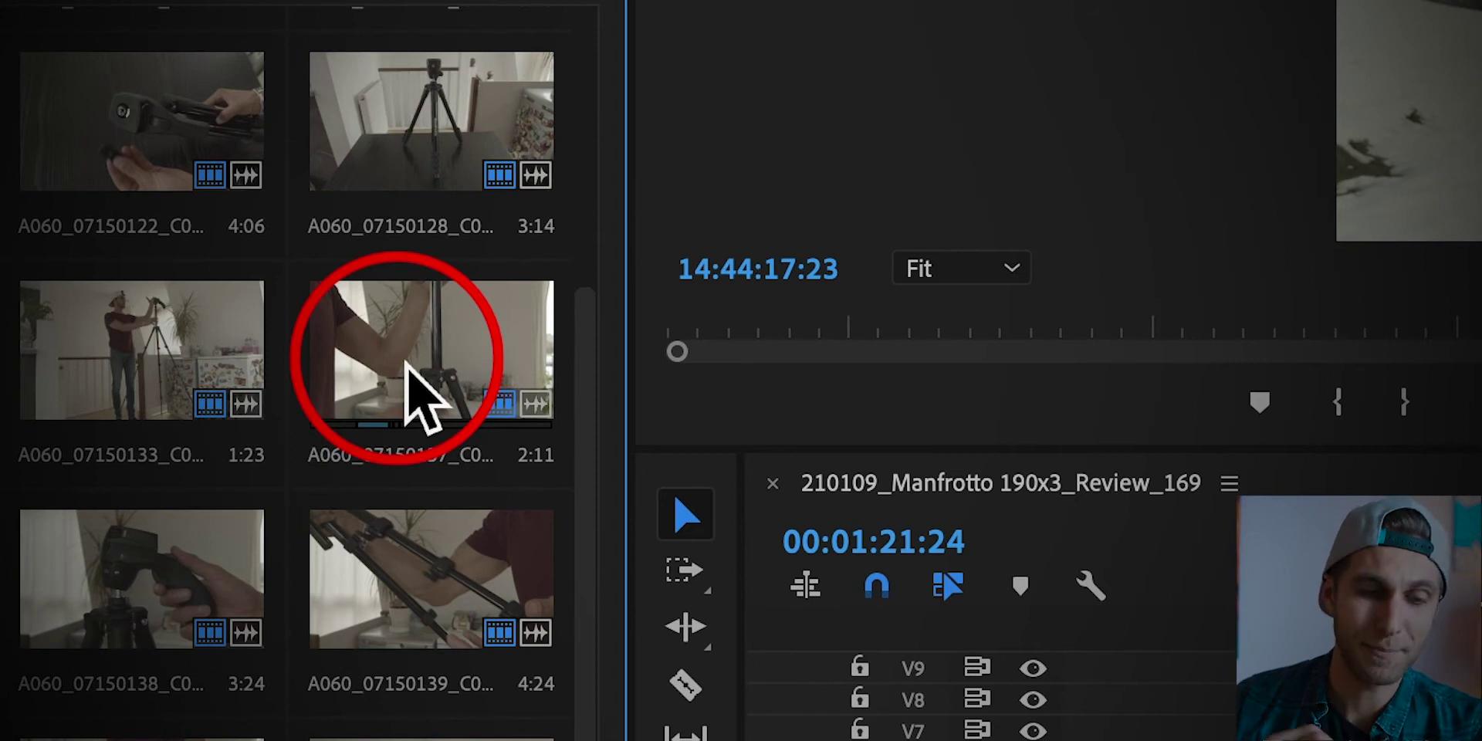
pyautogui.moveTo(589, 417); pyautogui.dragTo(586, 623)
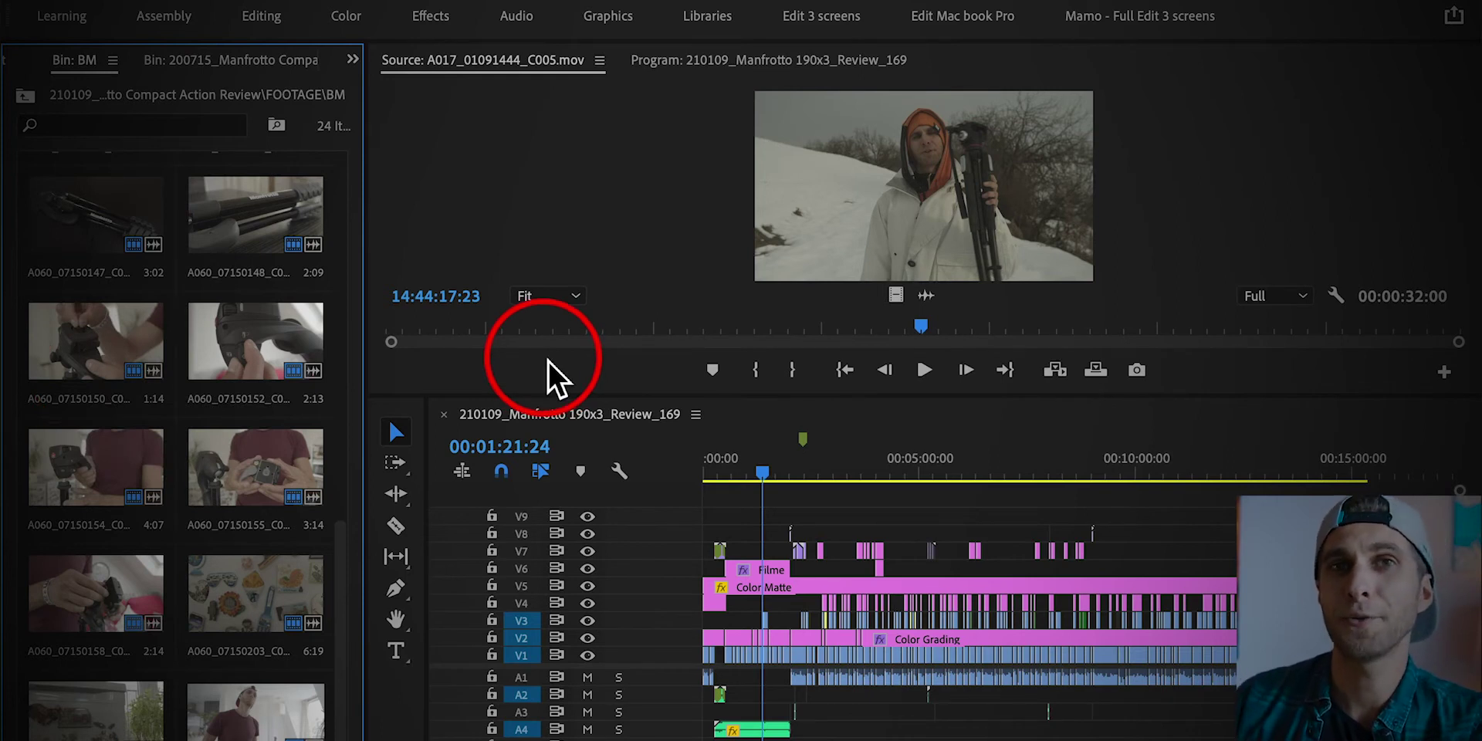
# Expand the sequence's tracks to show clip thumbnails and open the A-Roll 01 clip A017_01091540_C034.mov in the Source monitor
pyautogui.click(960, 517)
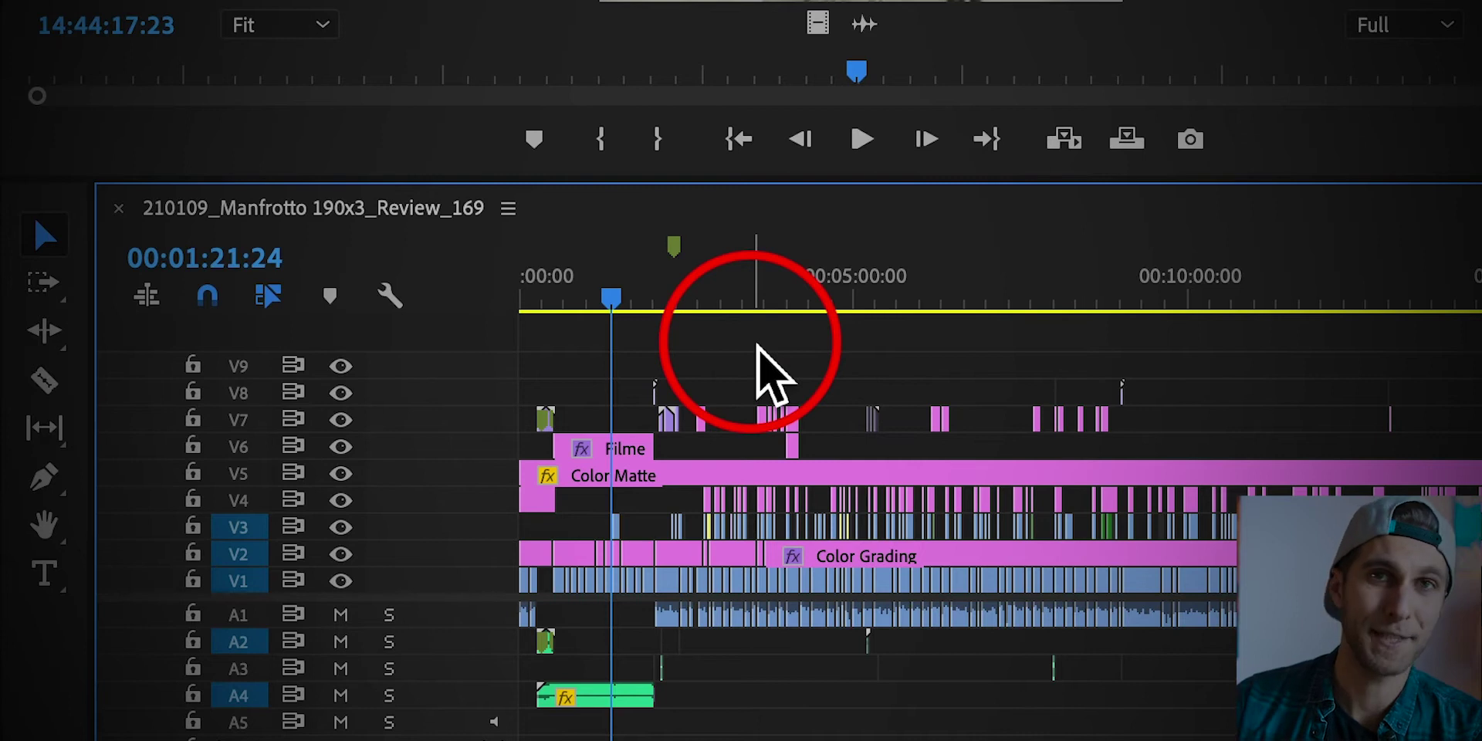
pyautogui.press('=')
pyautogui.press('=')
pyautogui.press('=')
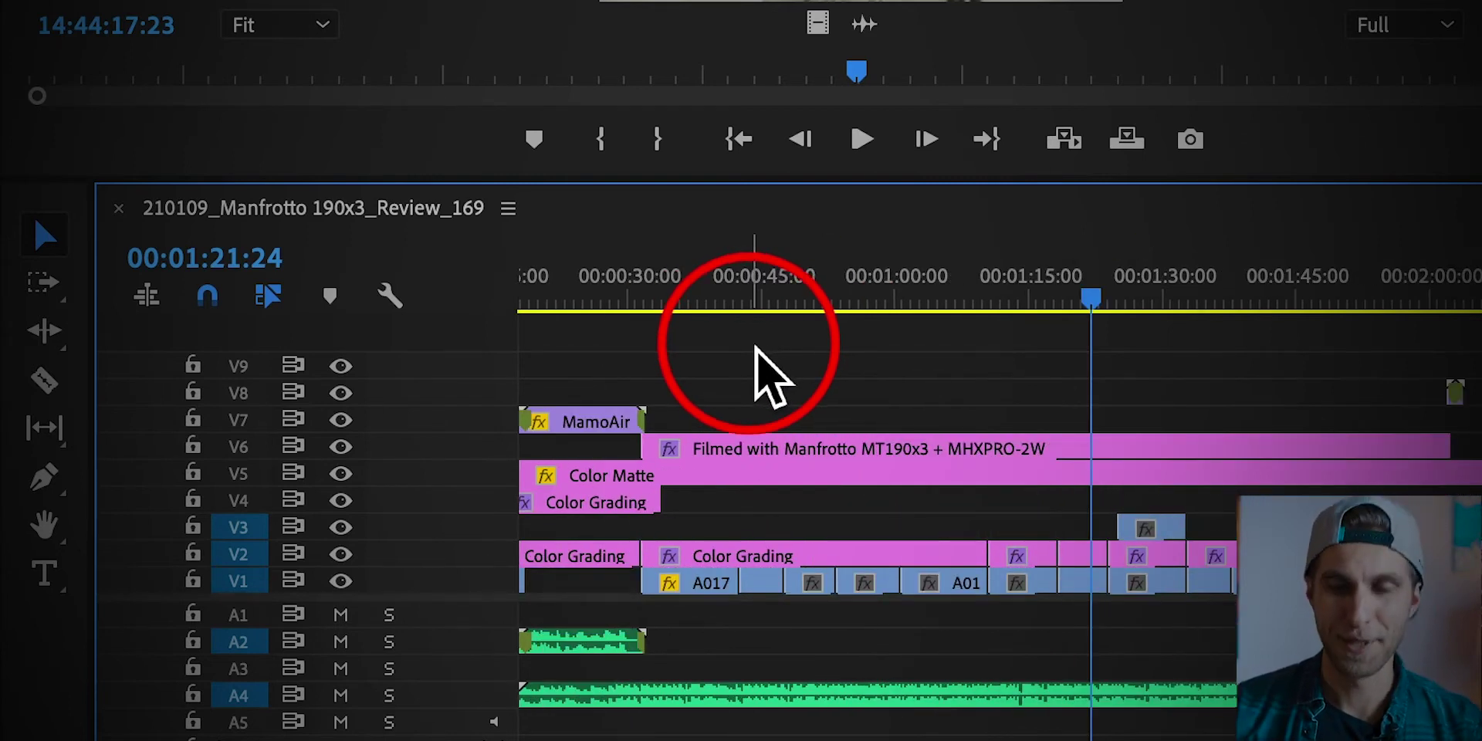
pyautogui.hotkey('shift', '=')
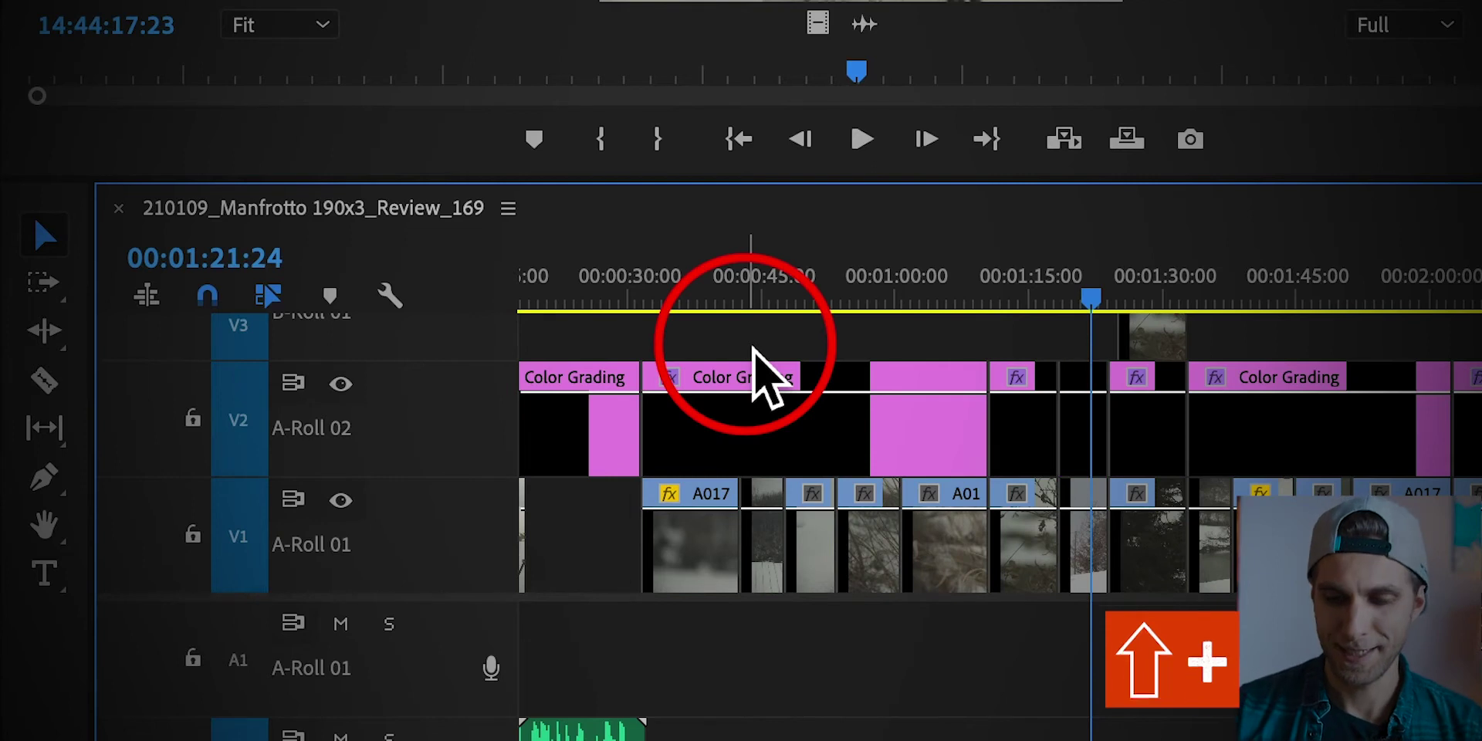
pyautogui.press('=')
pyautogui.press('=')
pyautogui.press('=')
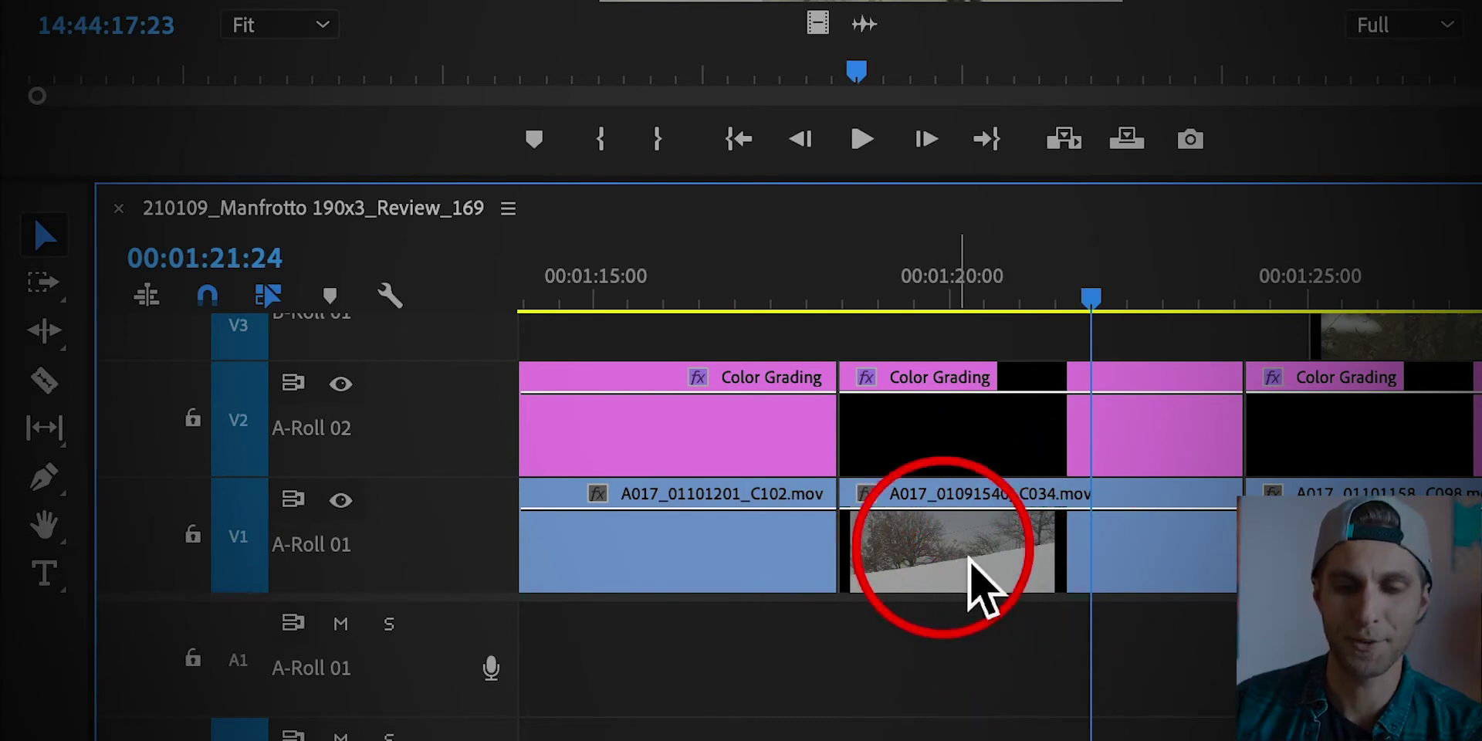
pyautogui.doubleClick(977, 588)
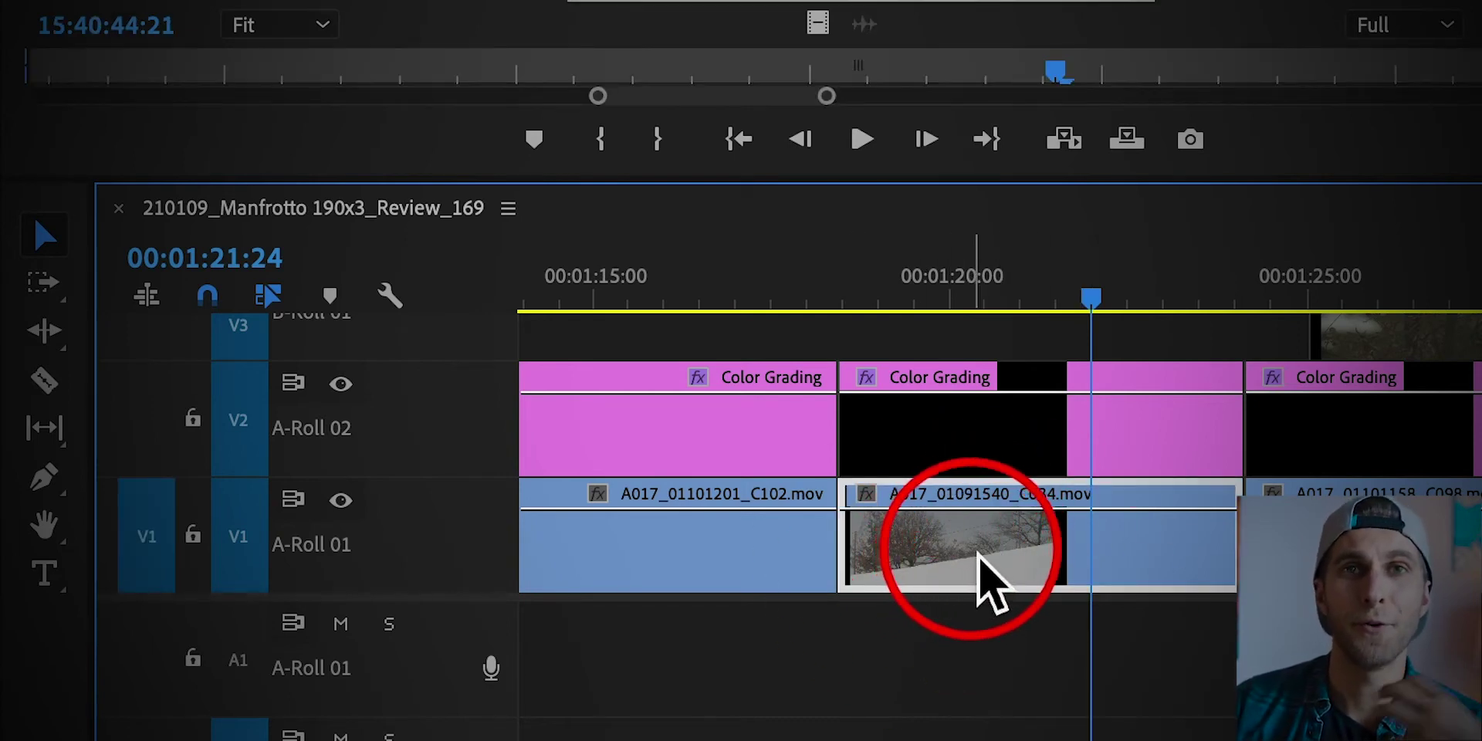
# Turn off the video thumbnails in the timeline display settings and turn them back on
pyautogui.click(409, 301)
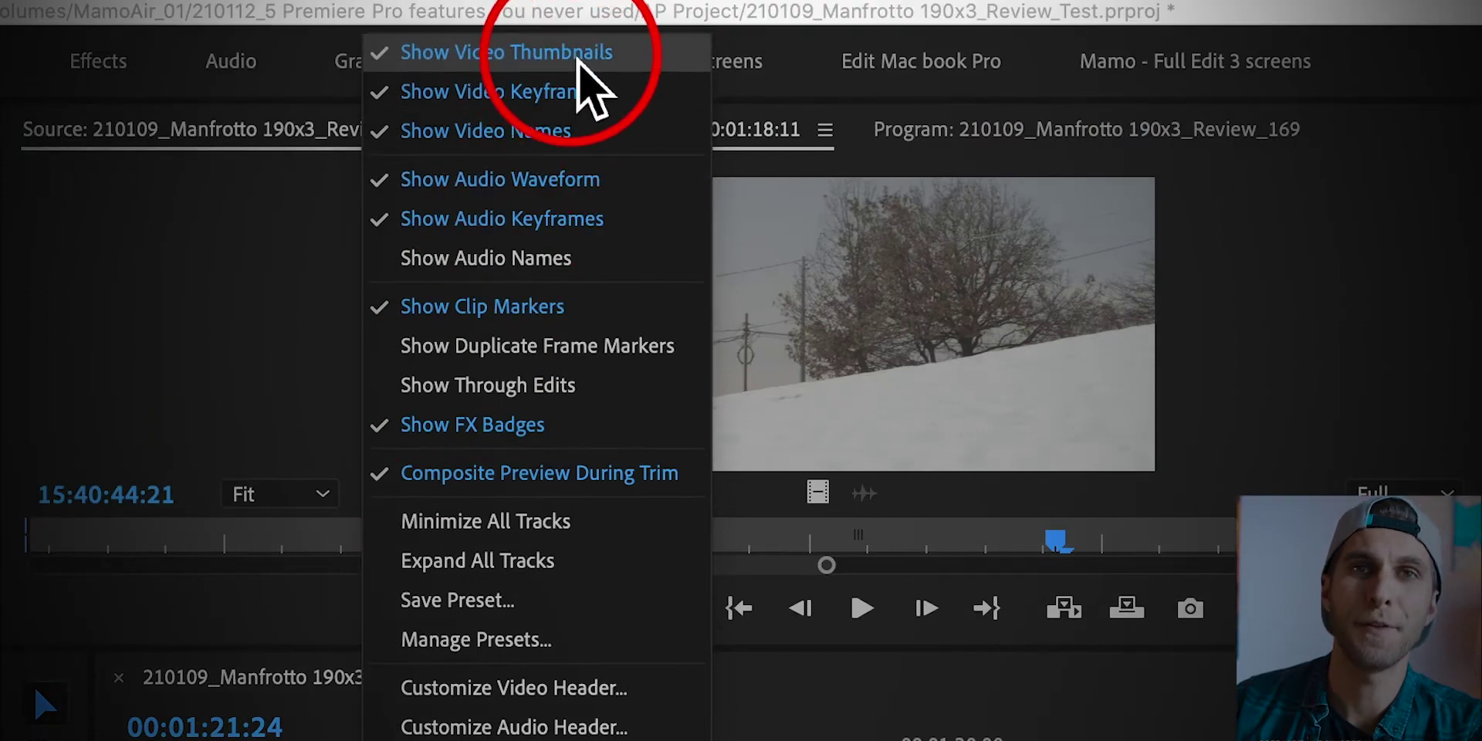
pyautogui.click(578, 56)
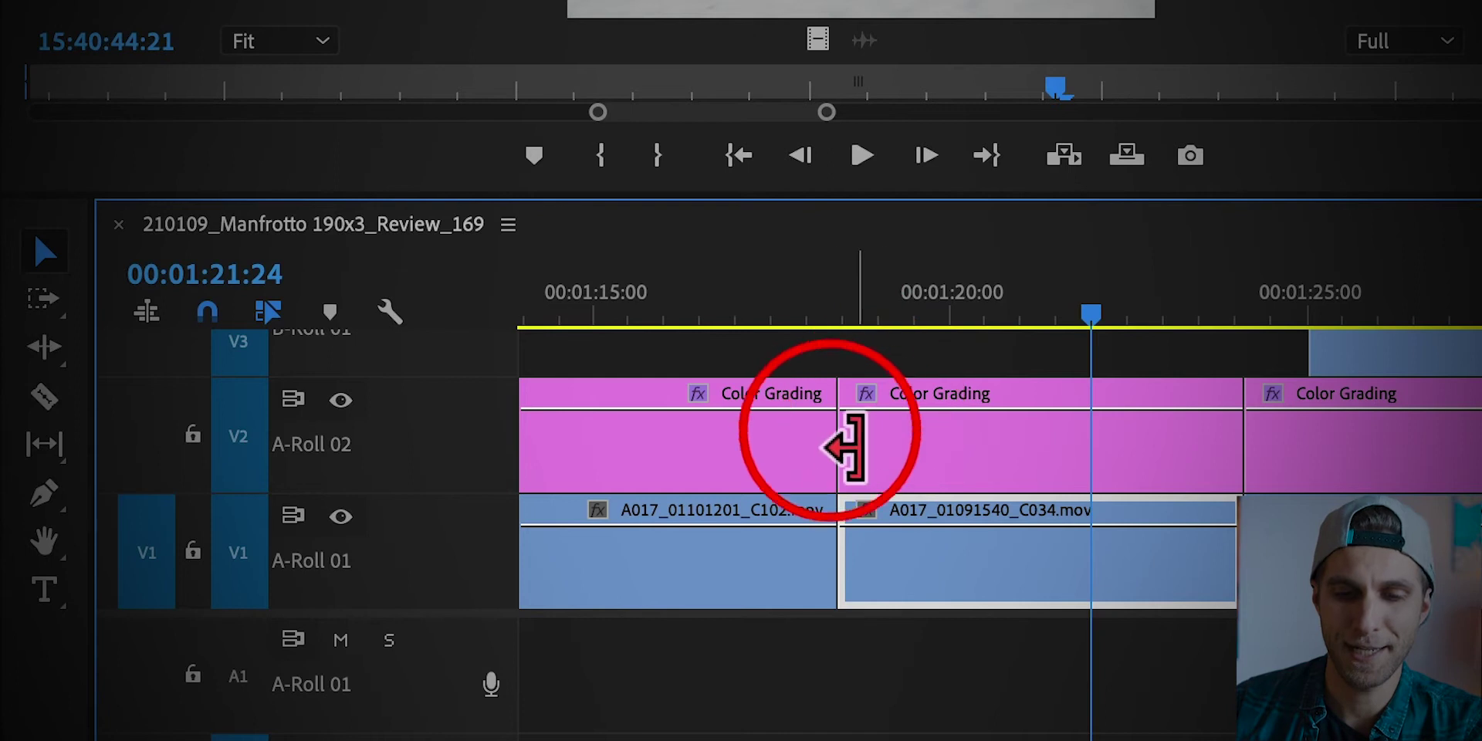
pyautogui.click(770, 351)
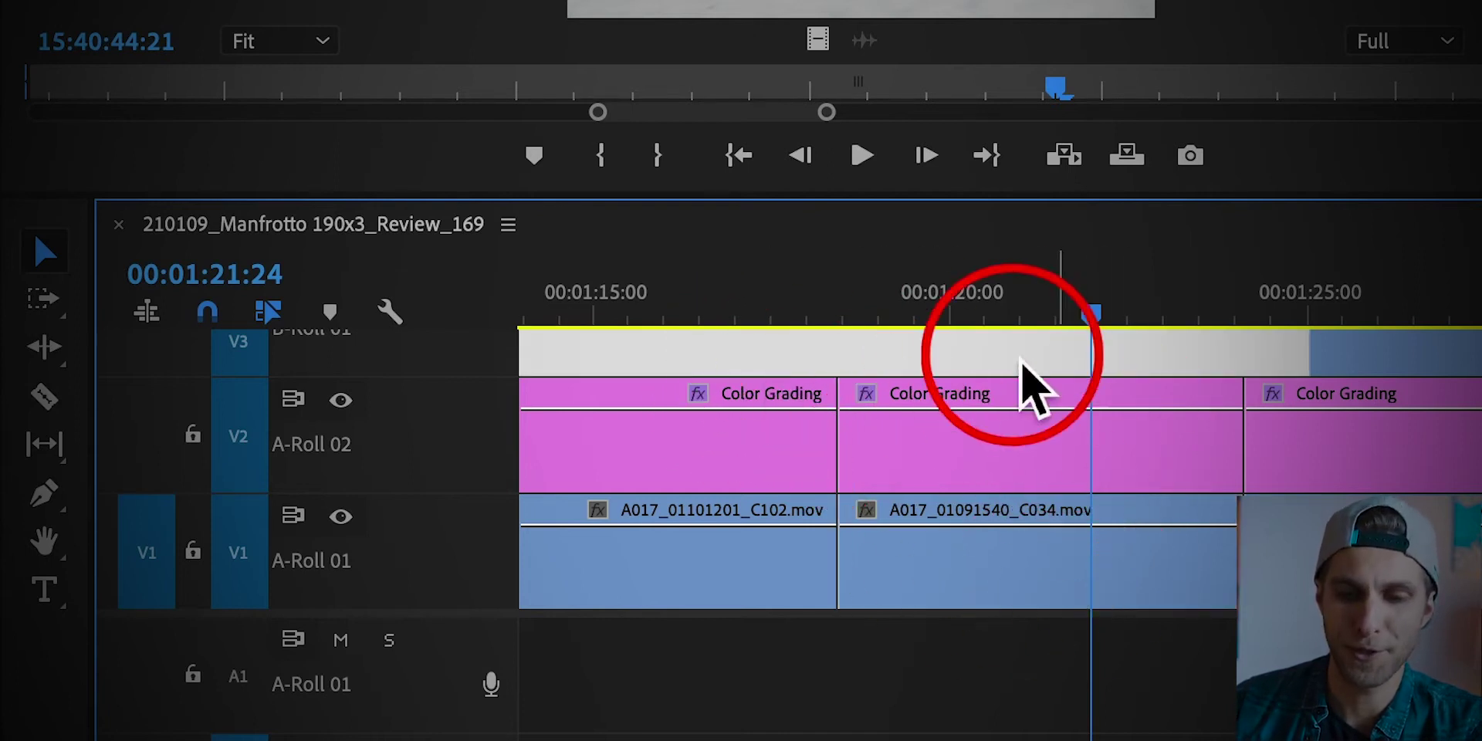
pyautogui.click(995, 339)
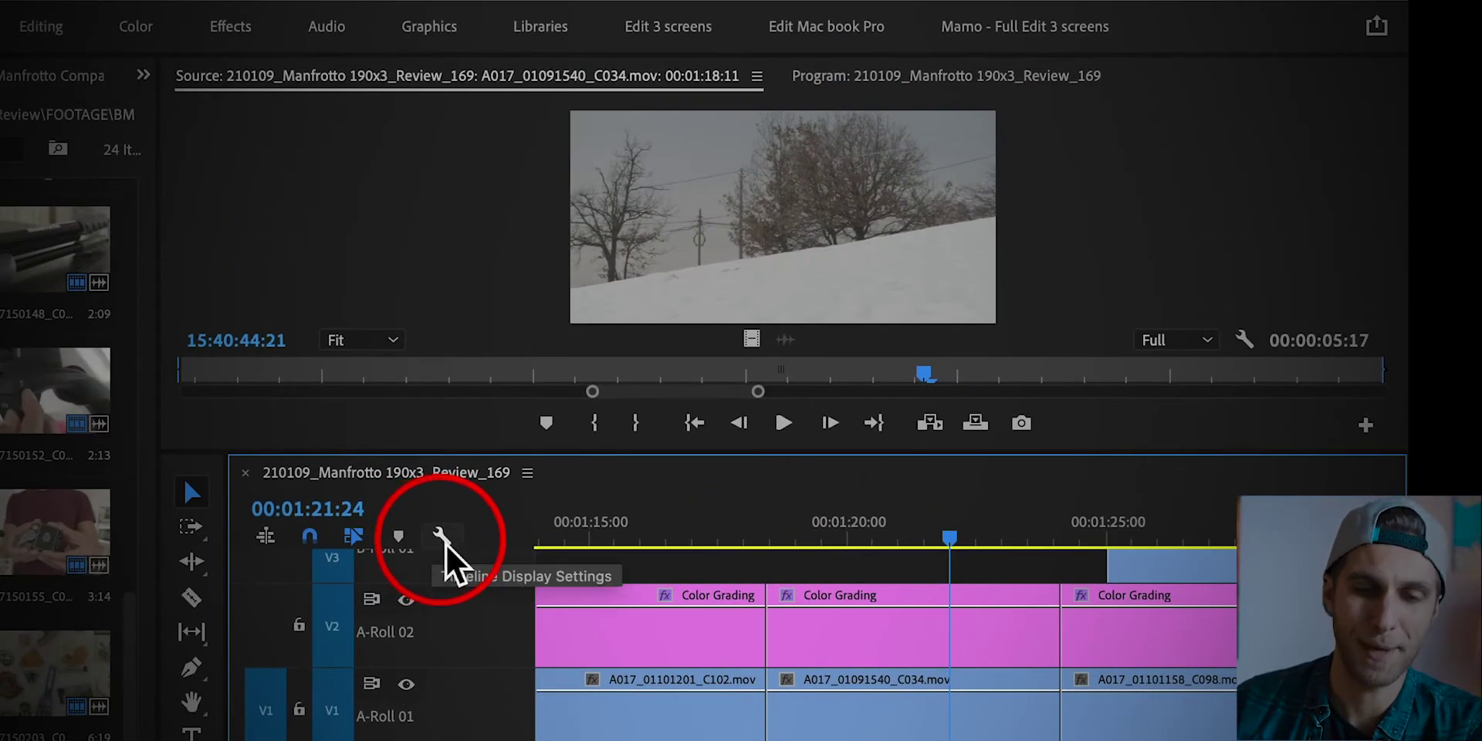
pyautogui.click(443, 538)
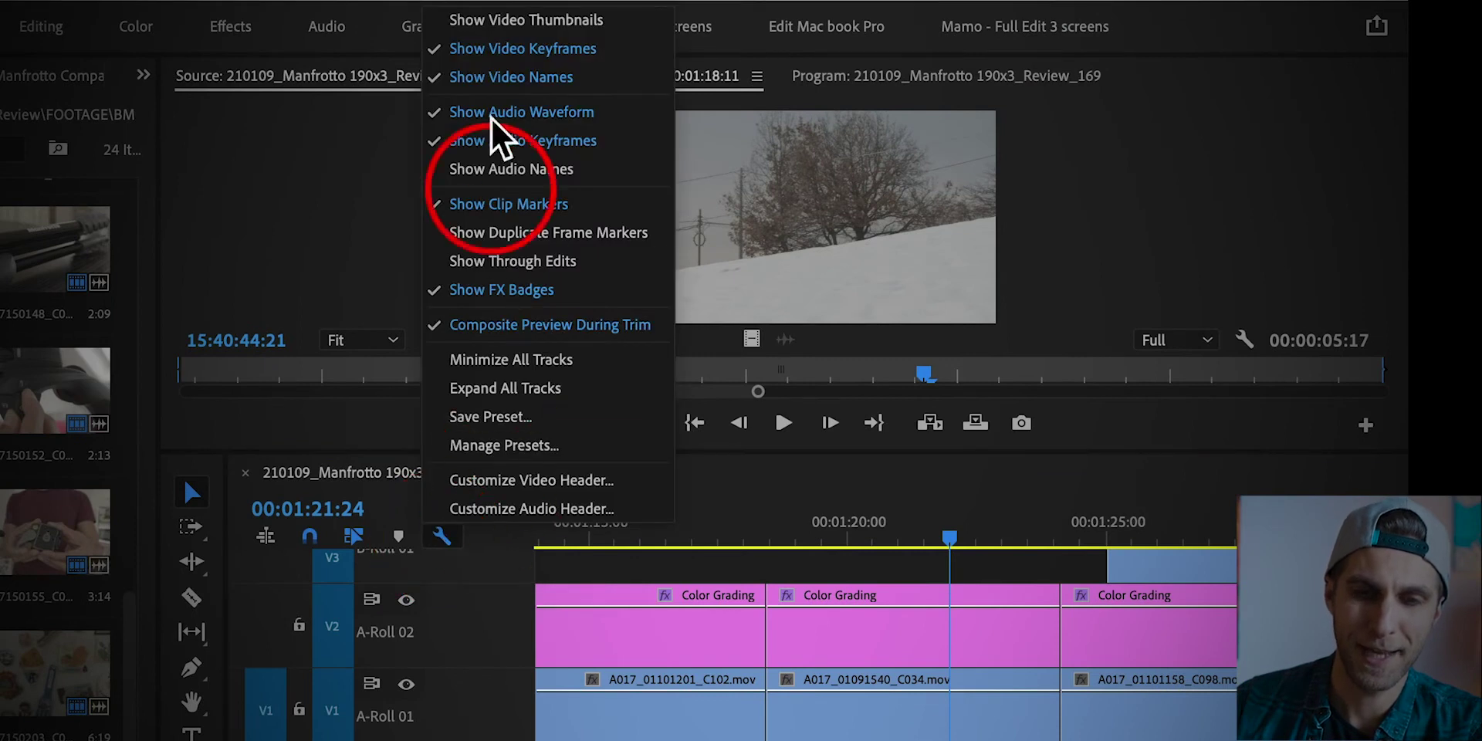
pyautogui.click(560, 32)
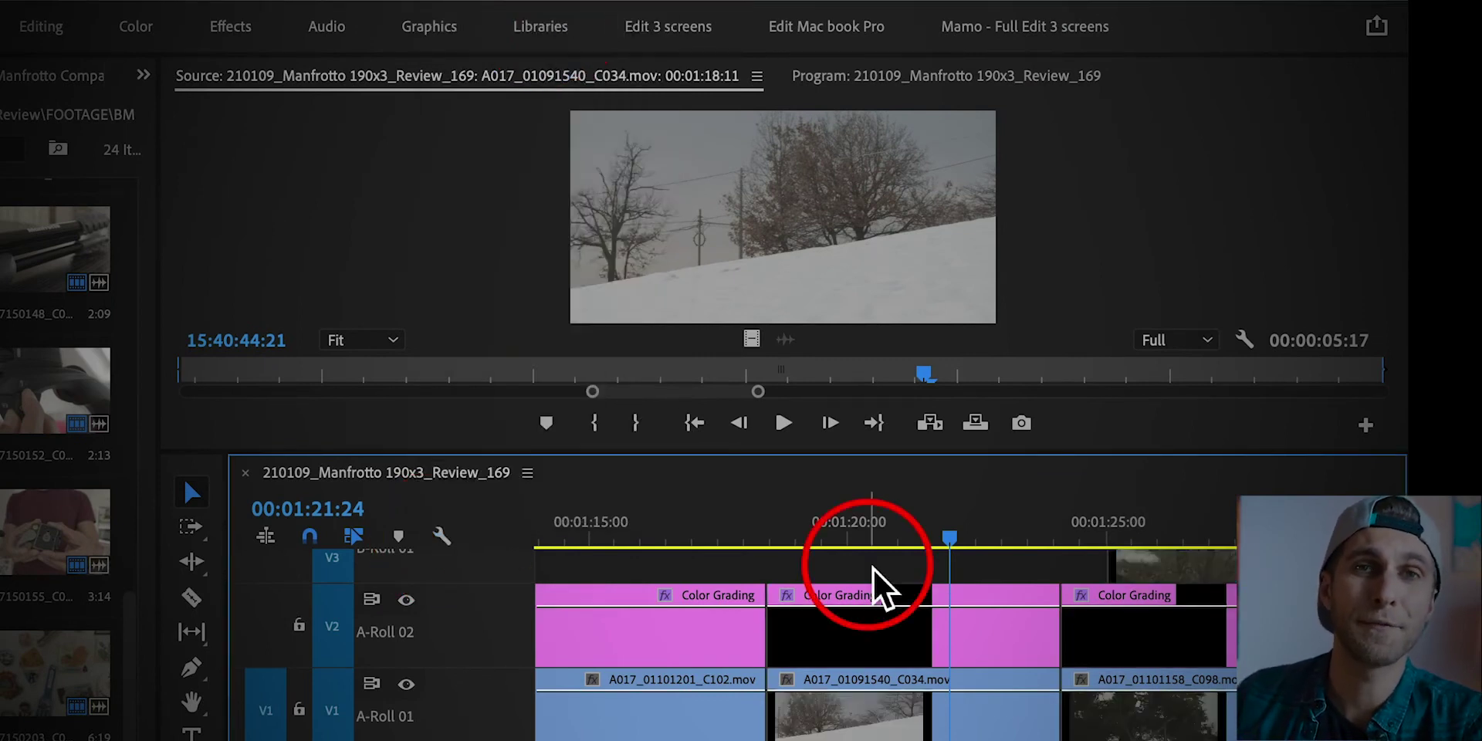
# Collapse the expanded timeline tracks and fit the entire sequence in the timeline
pyautogui.press('-')
pyautogui.press('-')
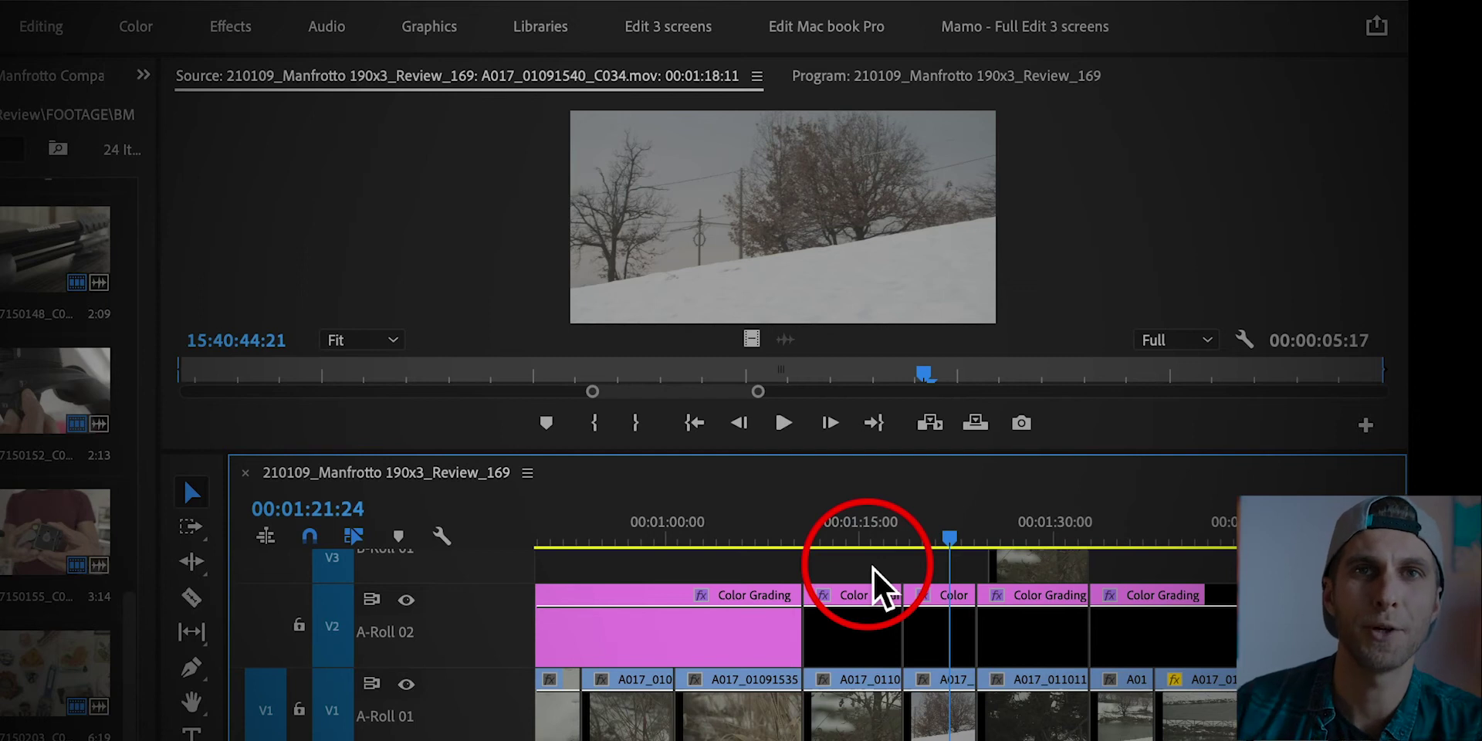
pyautogui.click(873, 568)
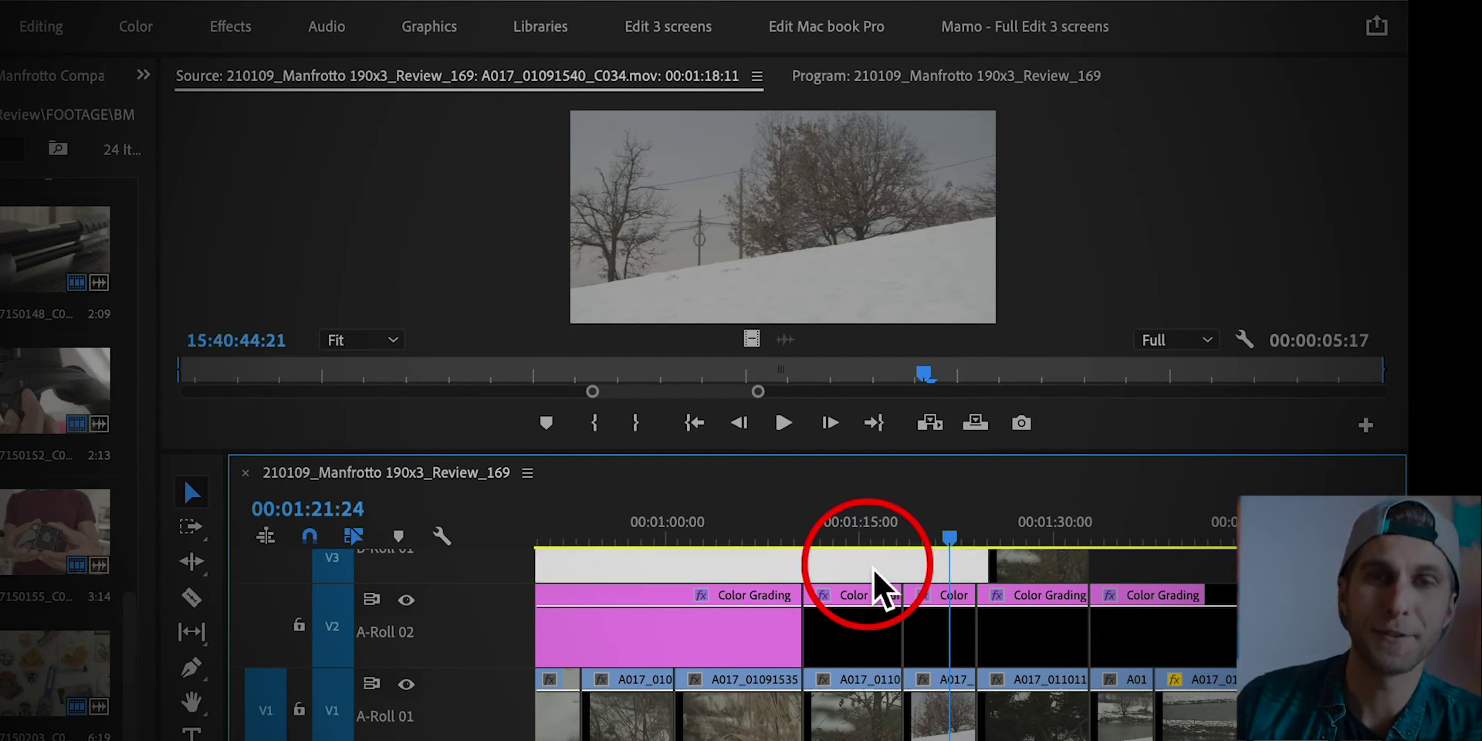
pyautogui.press('-')
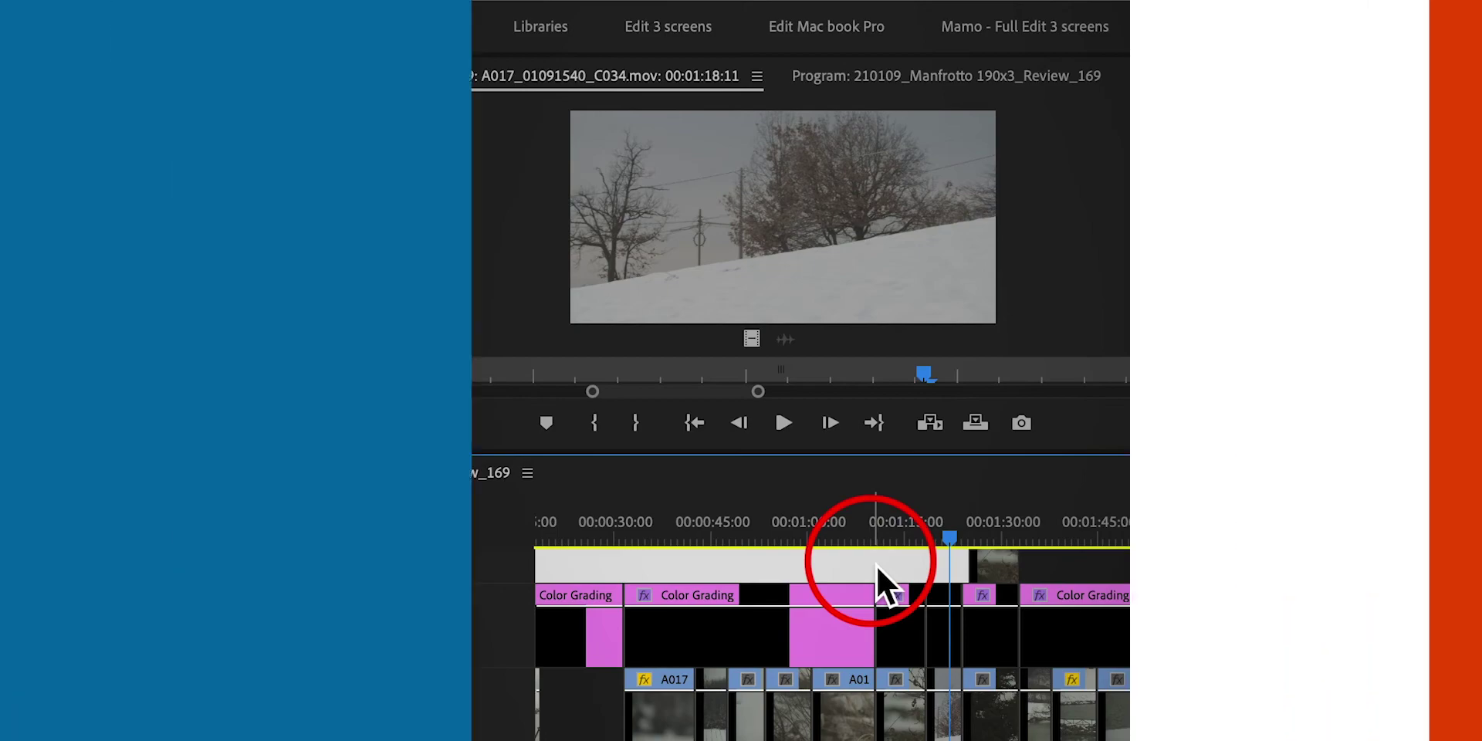
pyautogui.press('Delete')
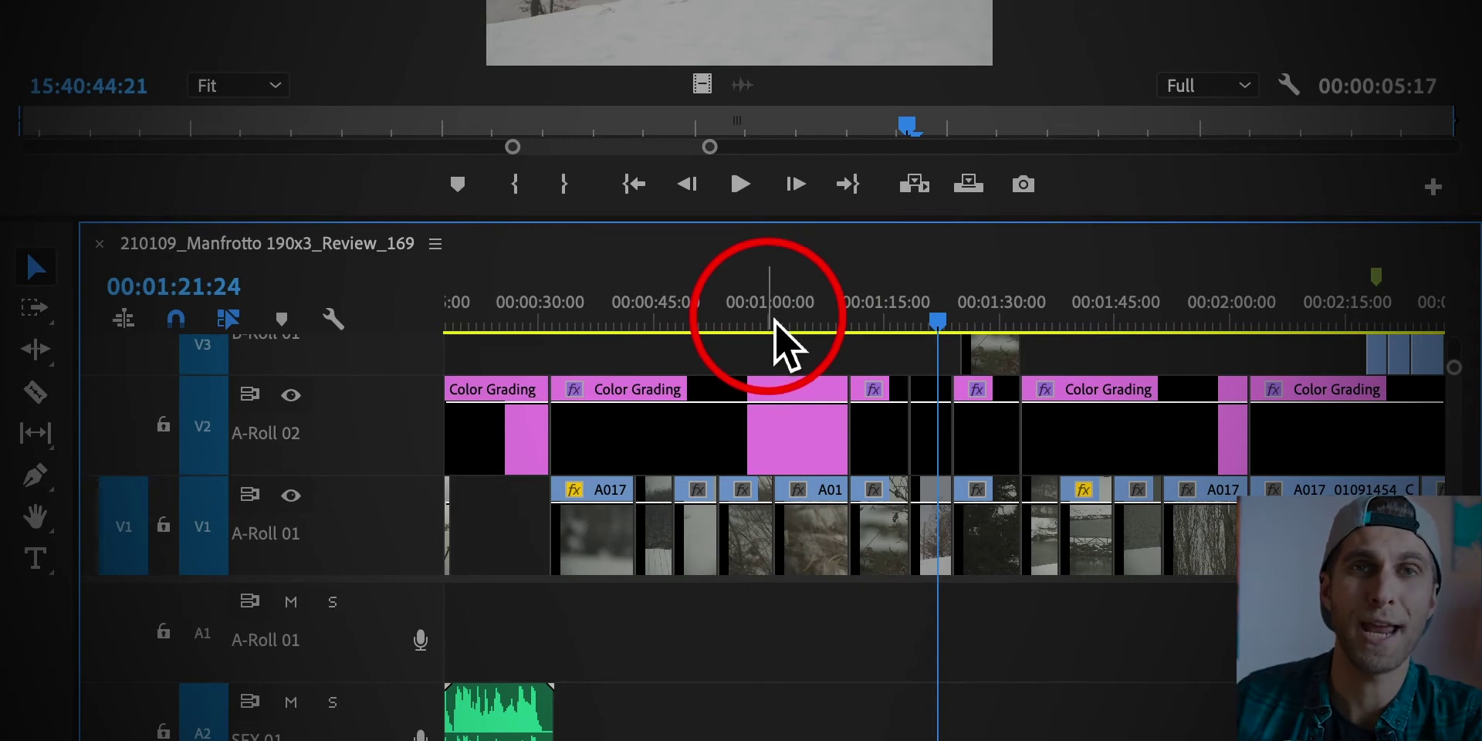
pyautogui.click(762, 355)
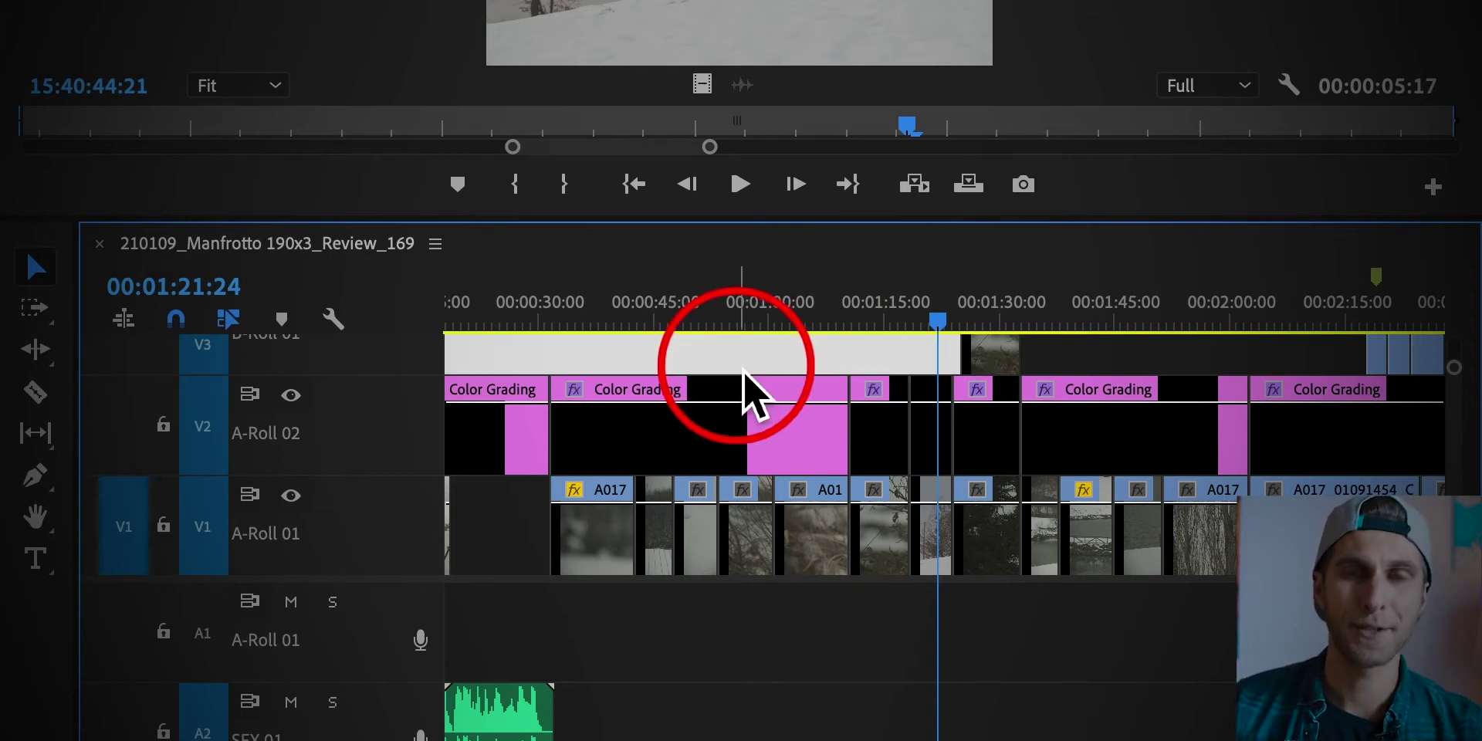
pyautogui.hotkey('shift', '-')
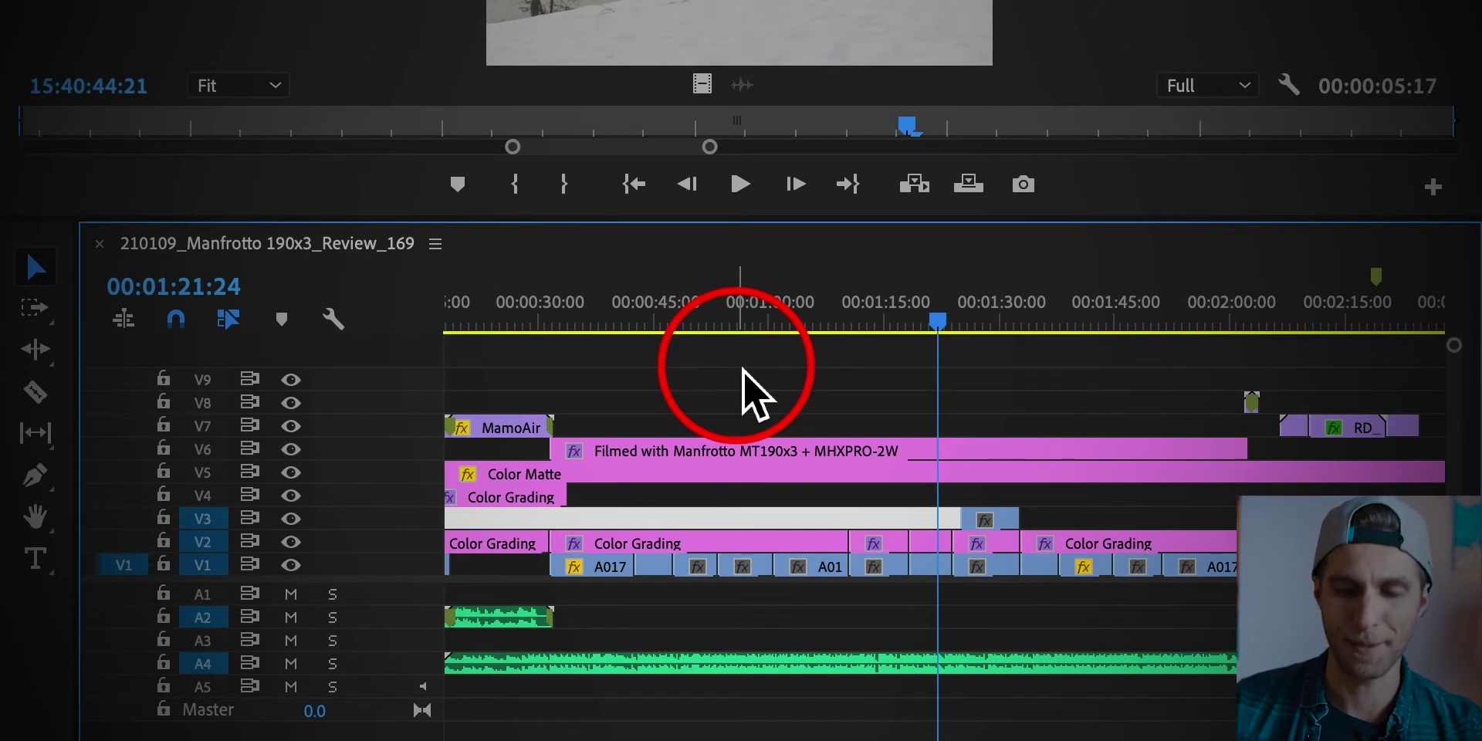
pyautogui.click(743, 371)
pyautogui.press('\\')
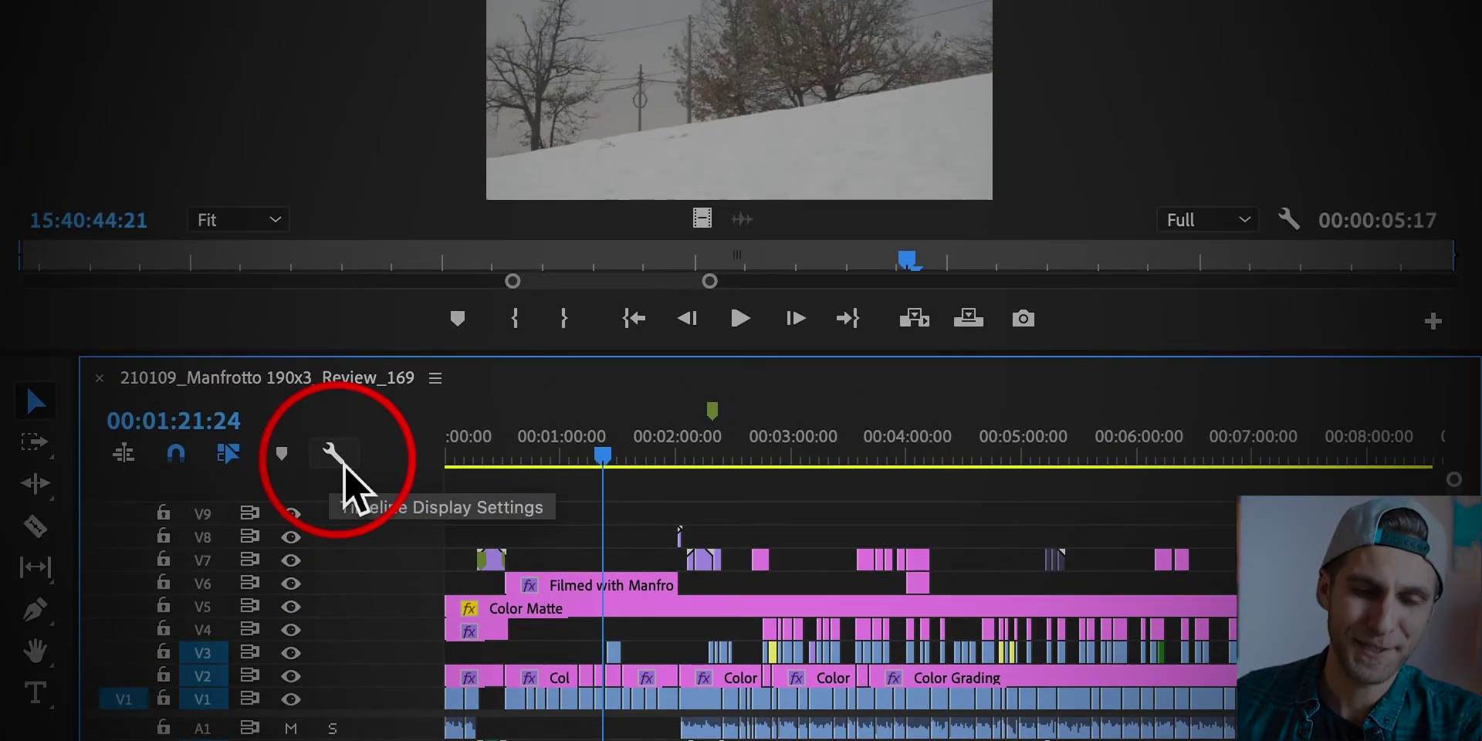
# Turn on duplicate frame markers, expand the tracks and place the playhead at 00:04:50:22 among the marked B-Roll 01 clips
pyautogui.click(333, 454)
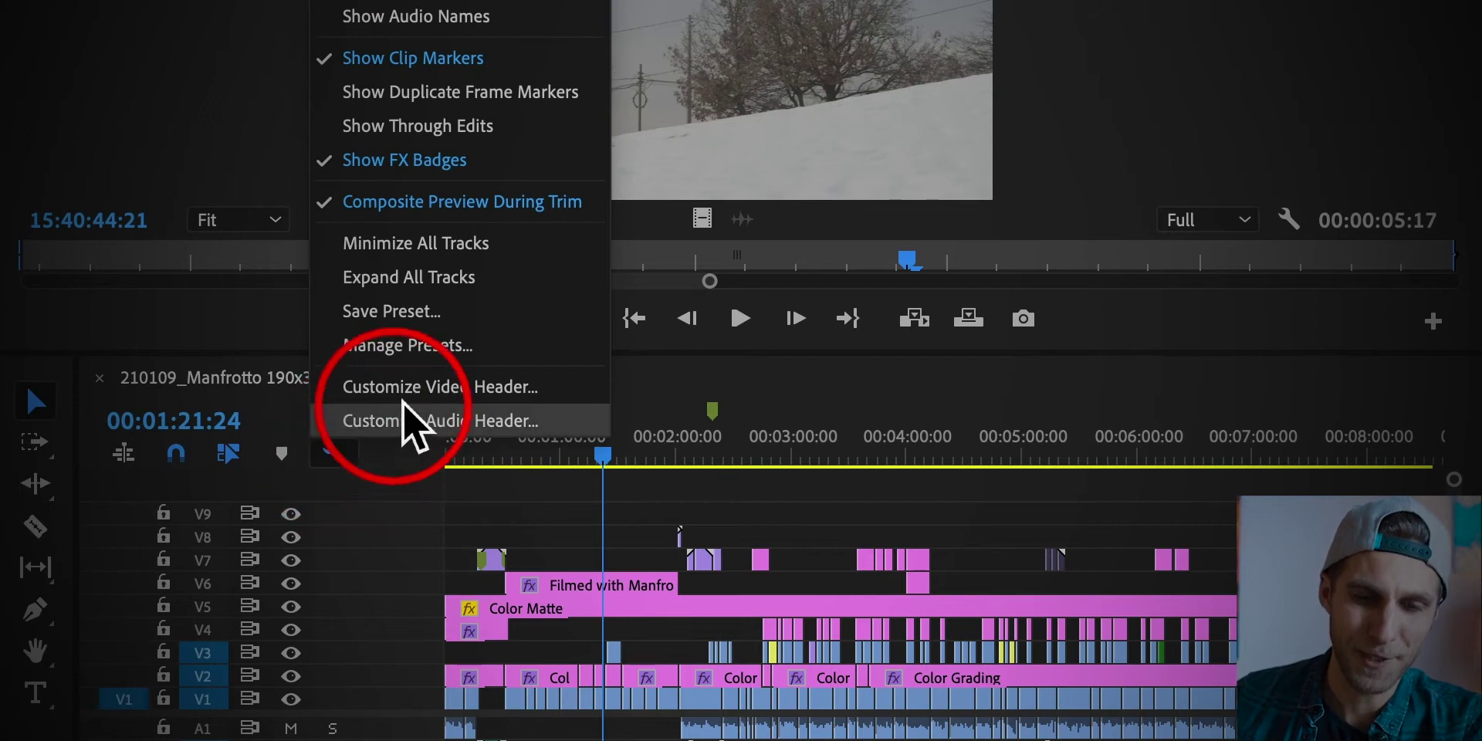
pyautogui.click(522, 106)
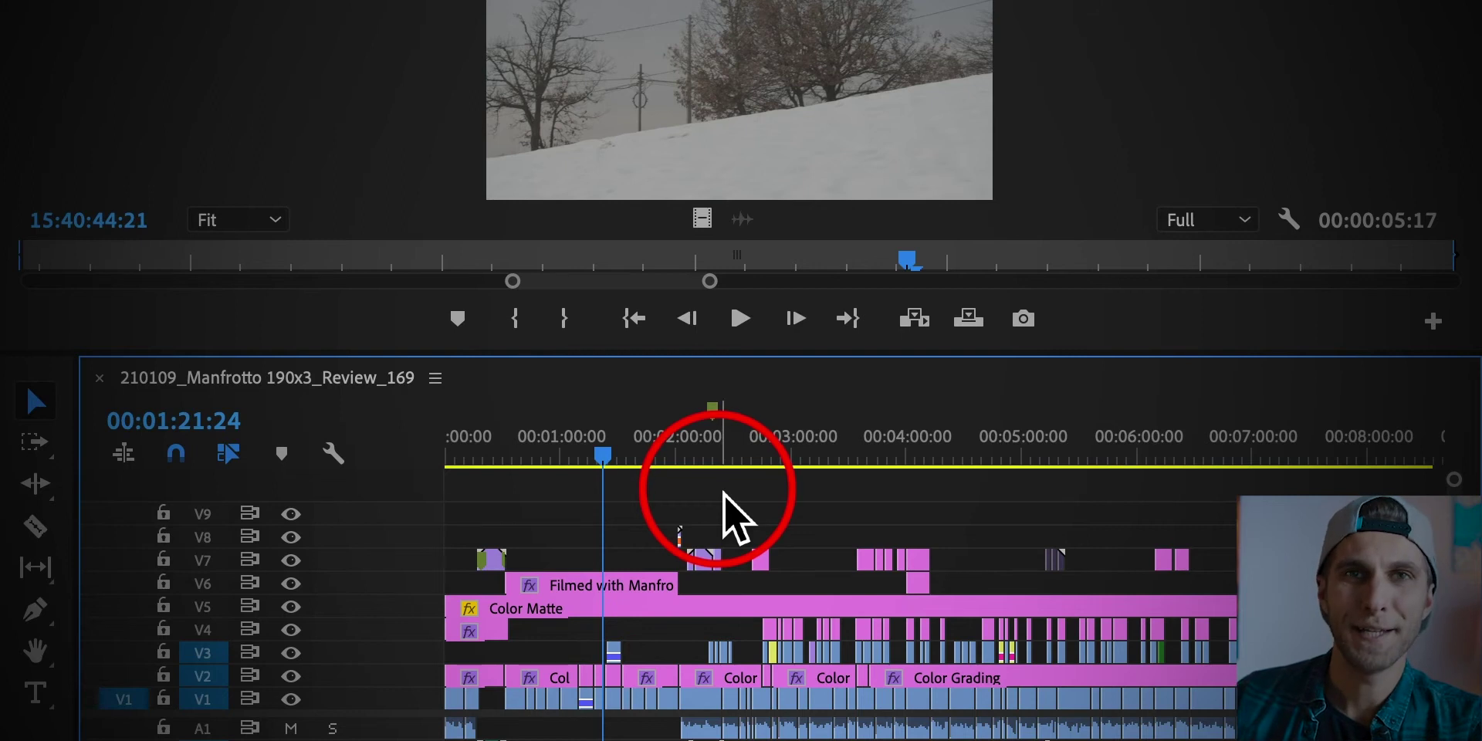
pyautogui.scroll(5, 725, 517)
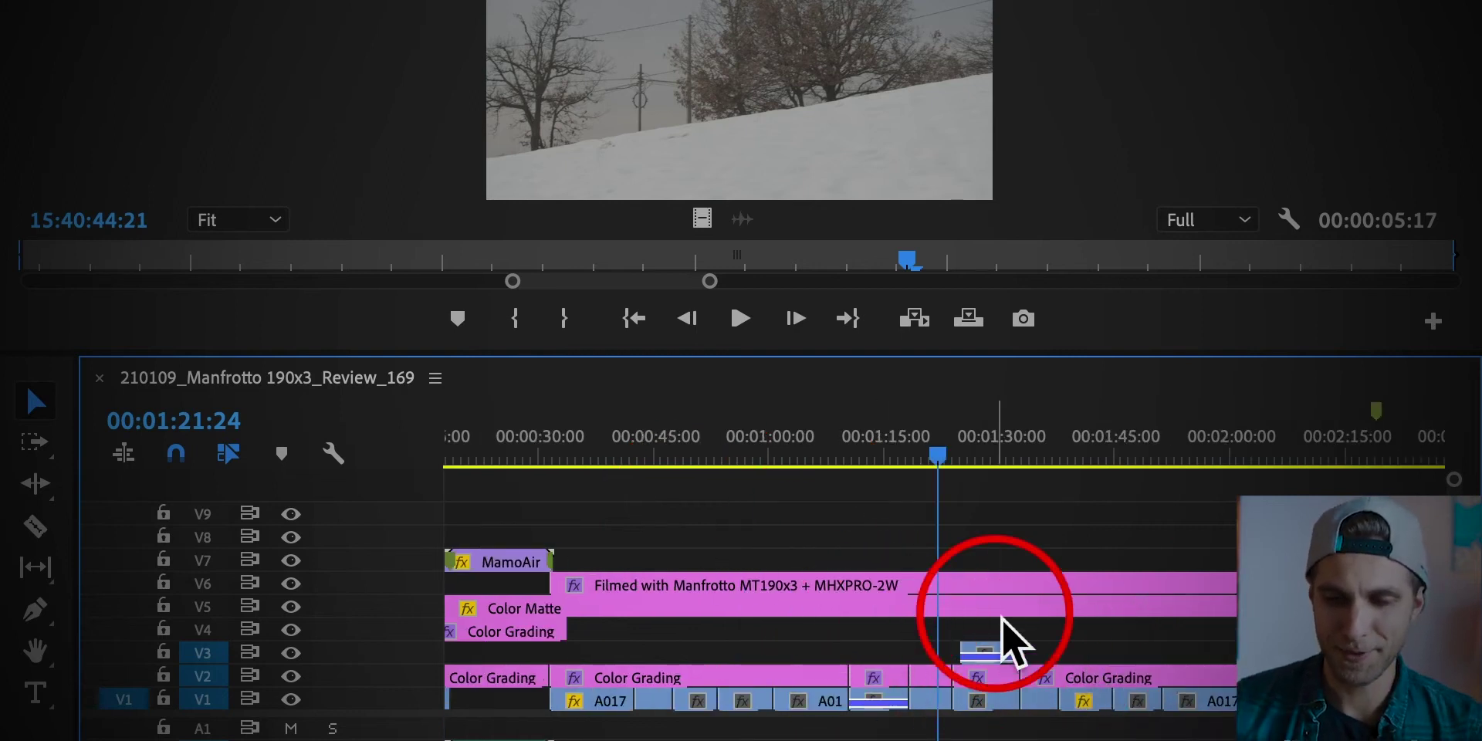
pyautogui.hotkey('shift', '=')
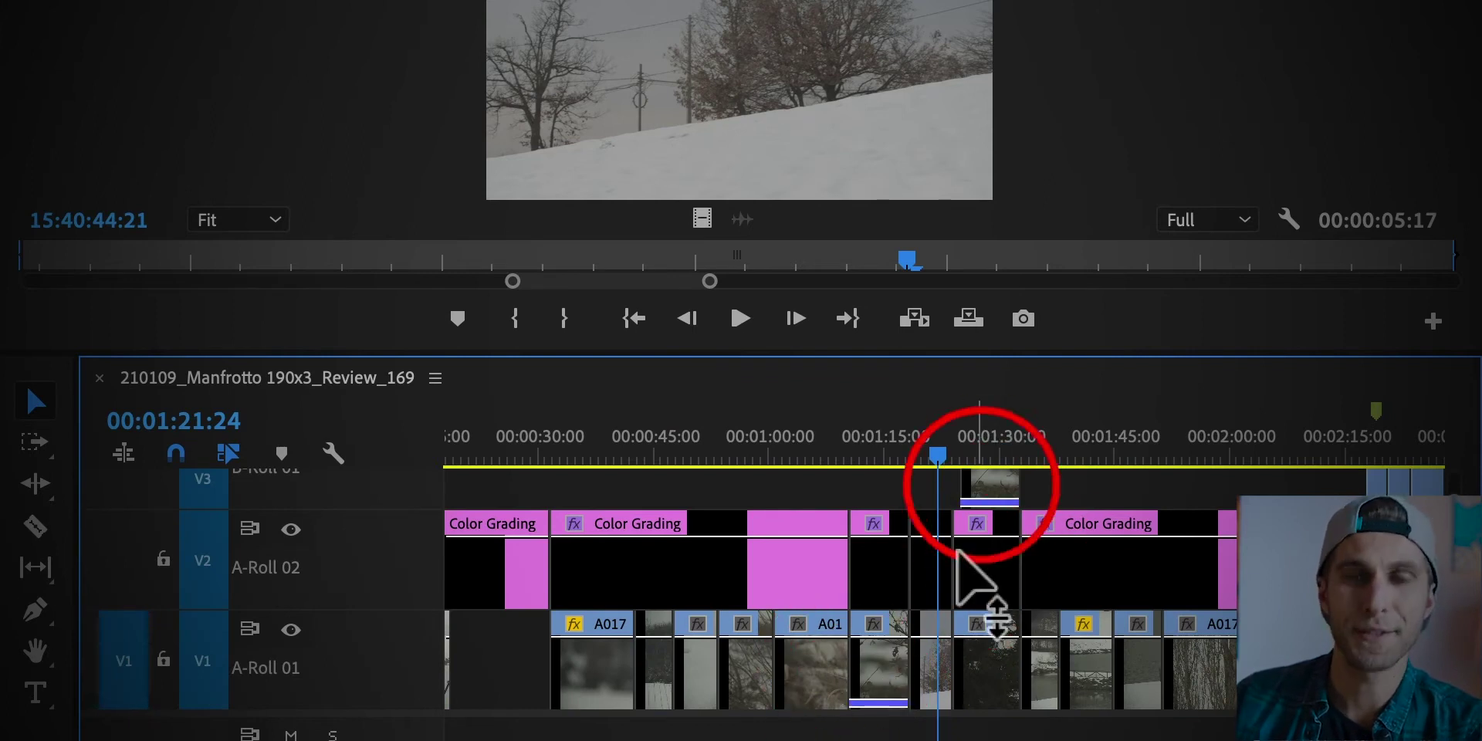
pyautogui.press('\\')
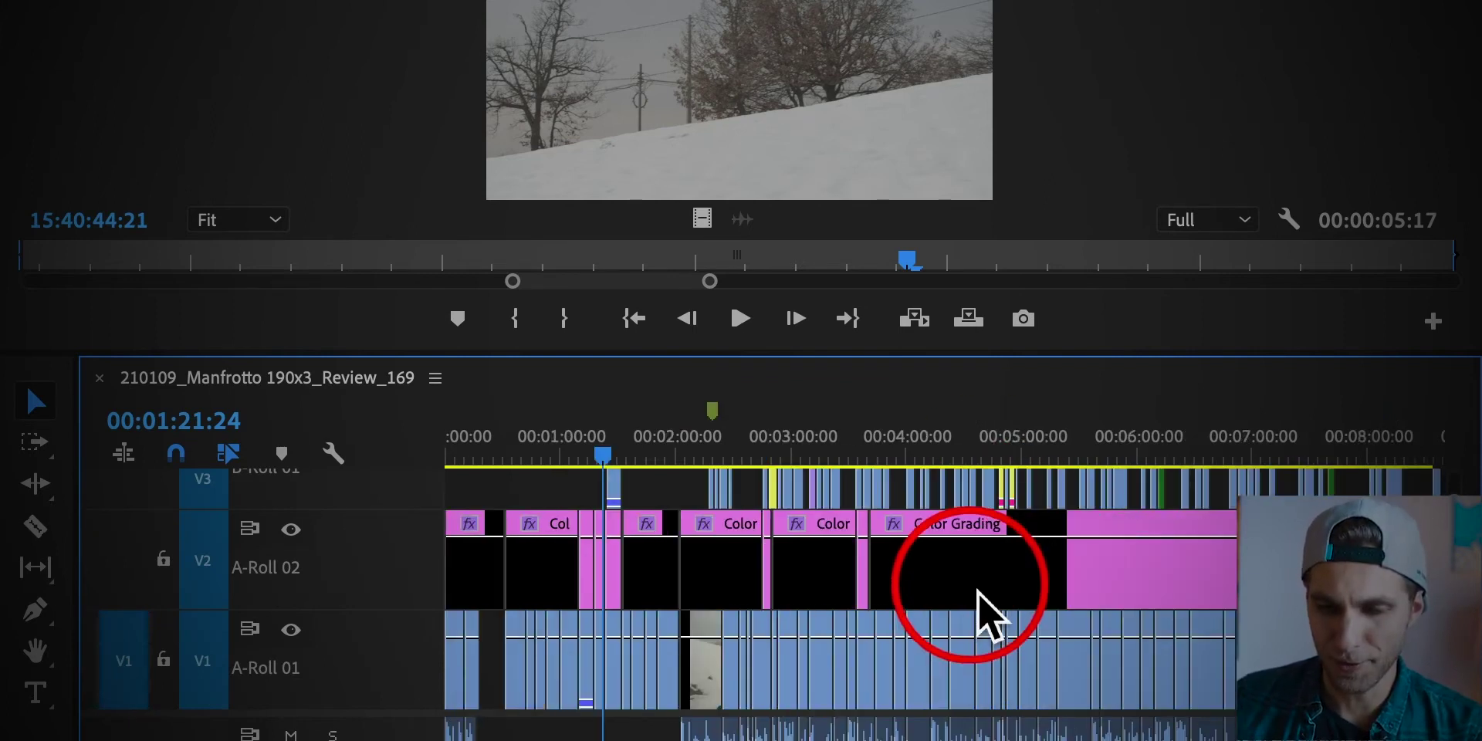
pyautogui.click(1008, 455)
pyautogui.scroll(5, 1142, 571)
pyautogui.scroll(3, 1162, 575)
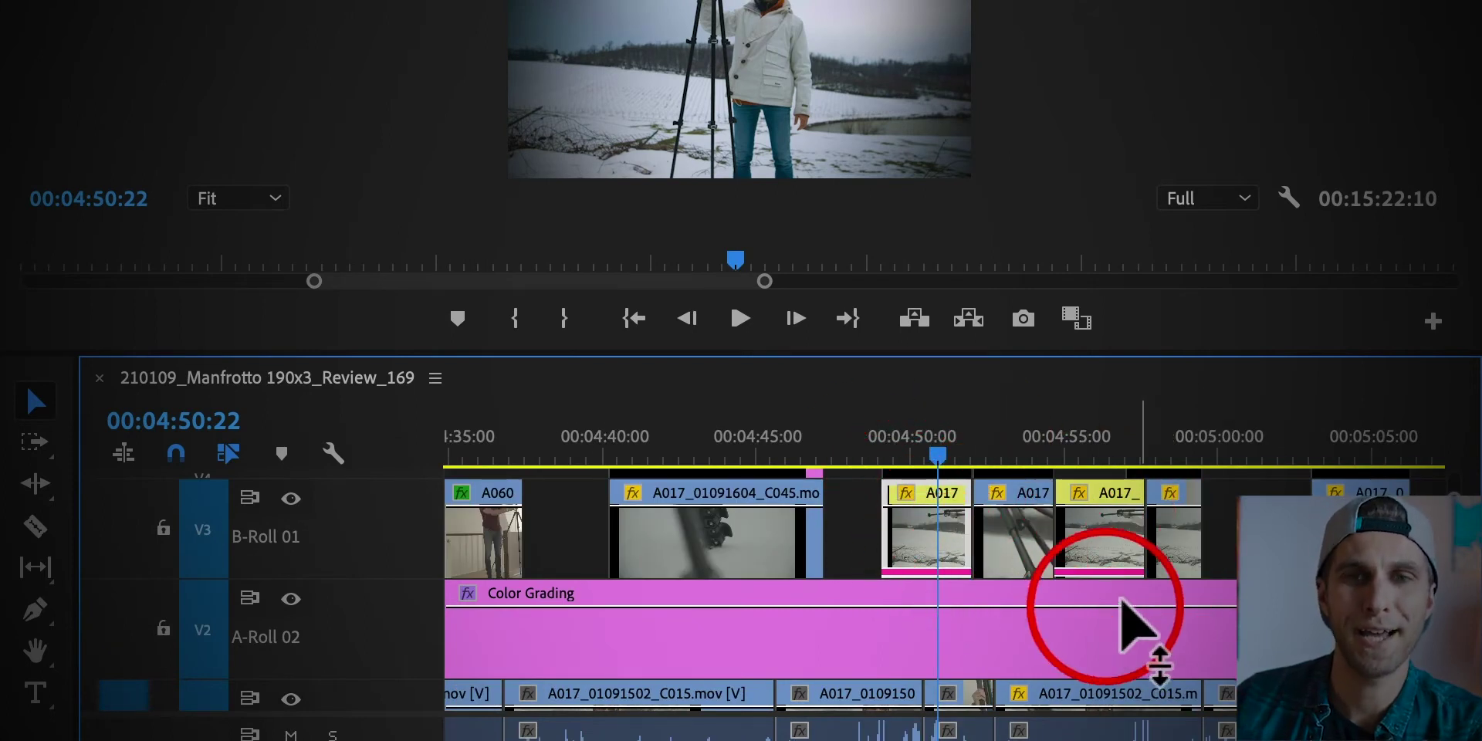
# Extend the start of the yellow B-Roll 01 clip at the playhead back to the end of the preceding clip
pyautogui.click(871, 549)
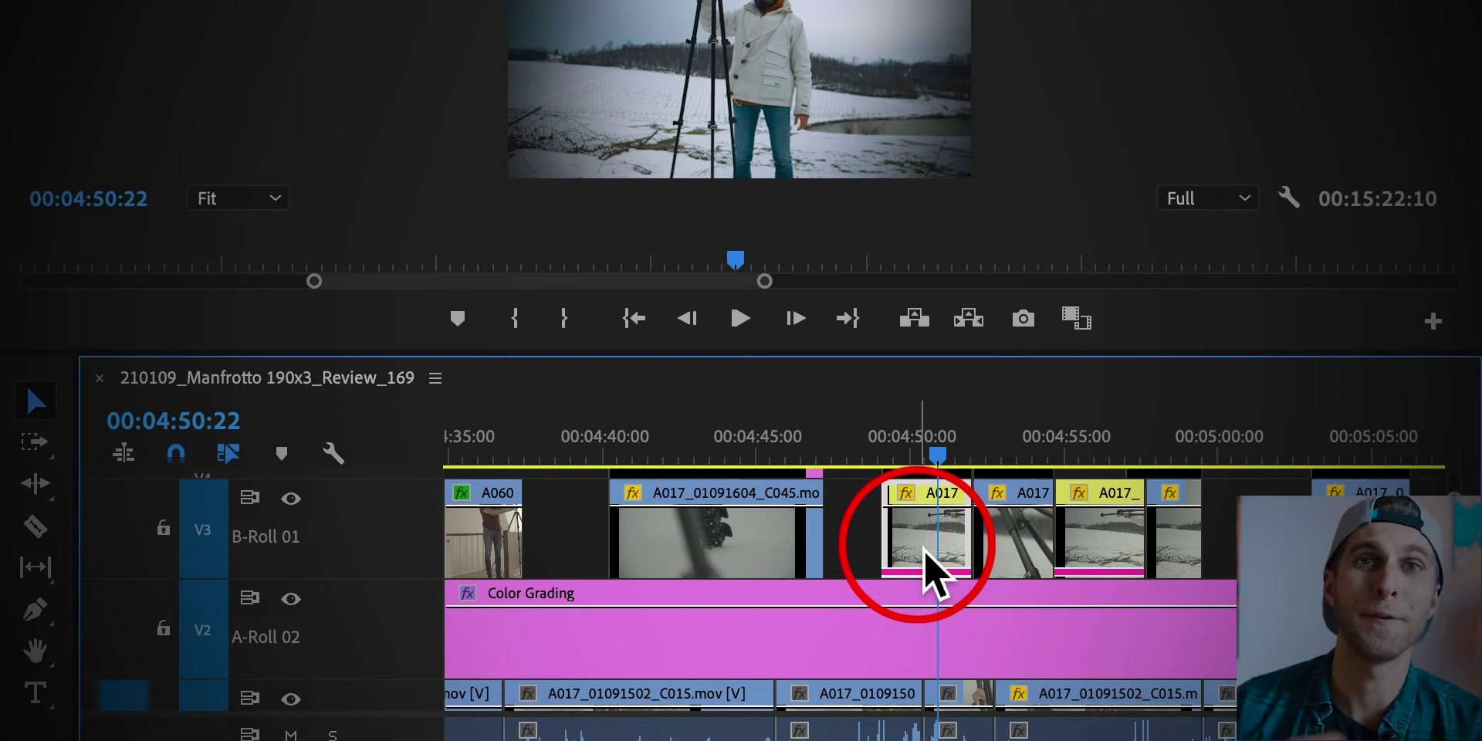
pyautogui.click(868, 540)
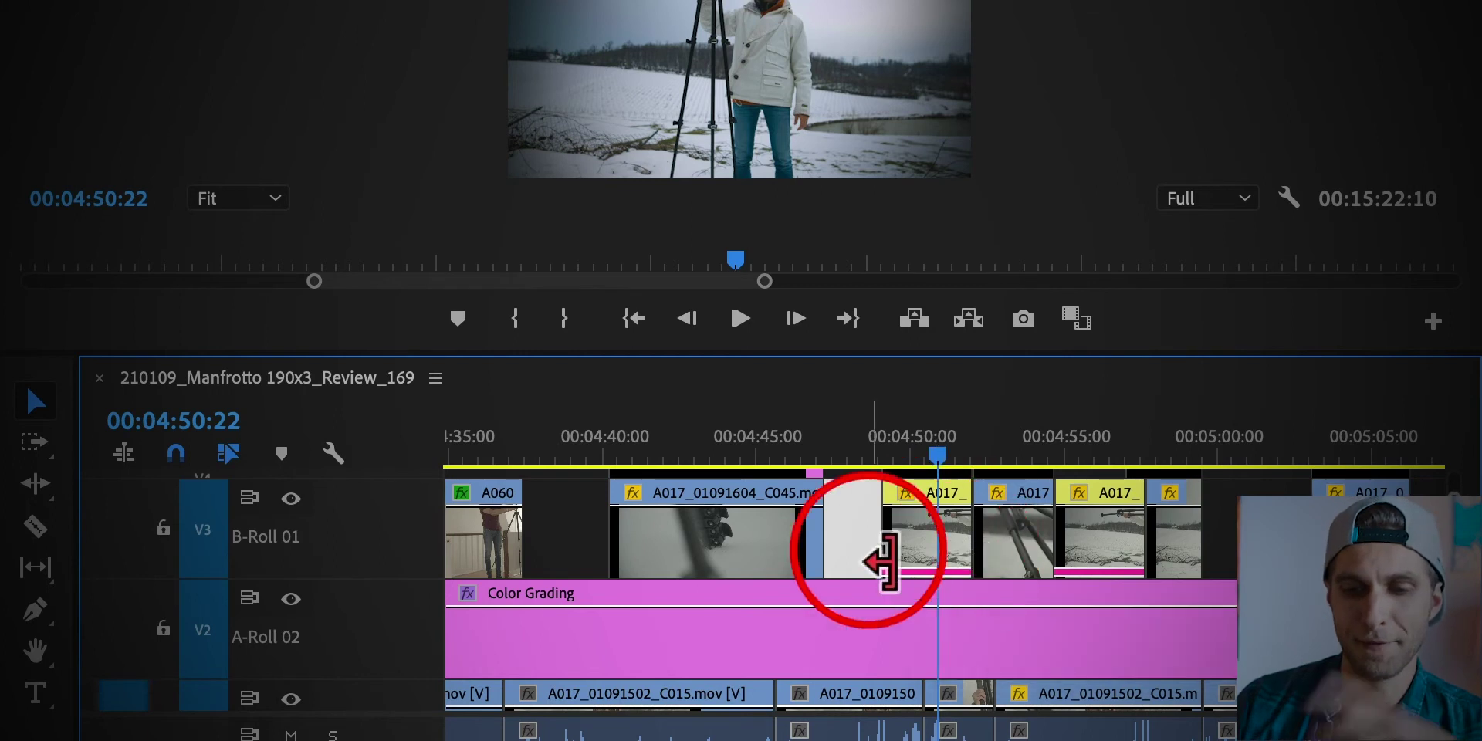
pyautogui.click(880, 551)
pyautogui.moveTo(912, 550); pyautogui.dragTo(855, 551)
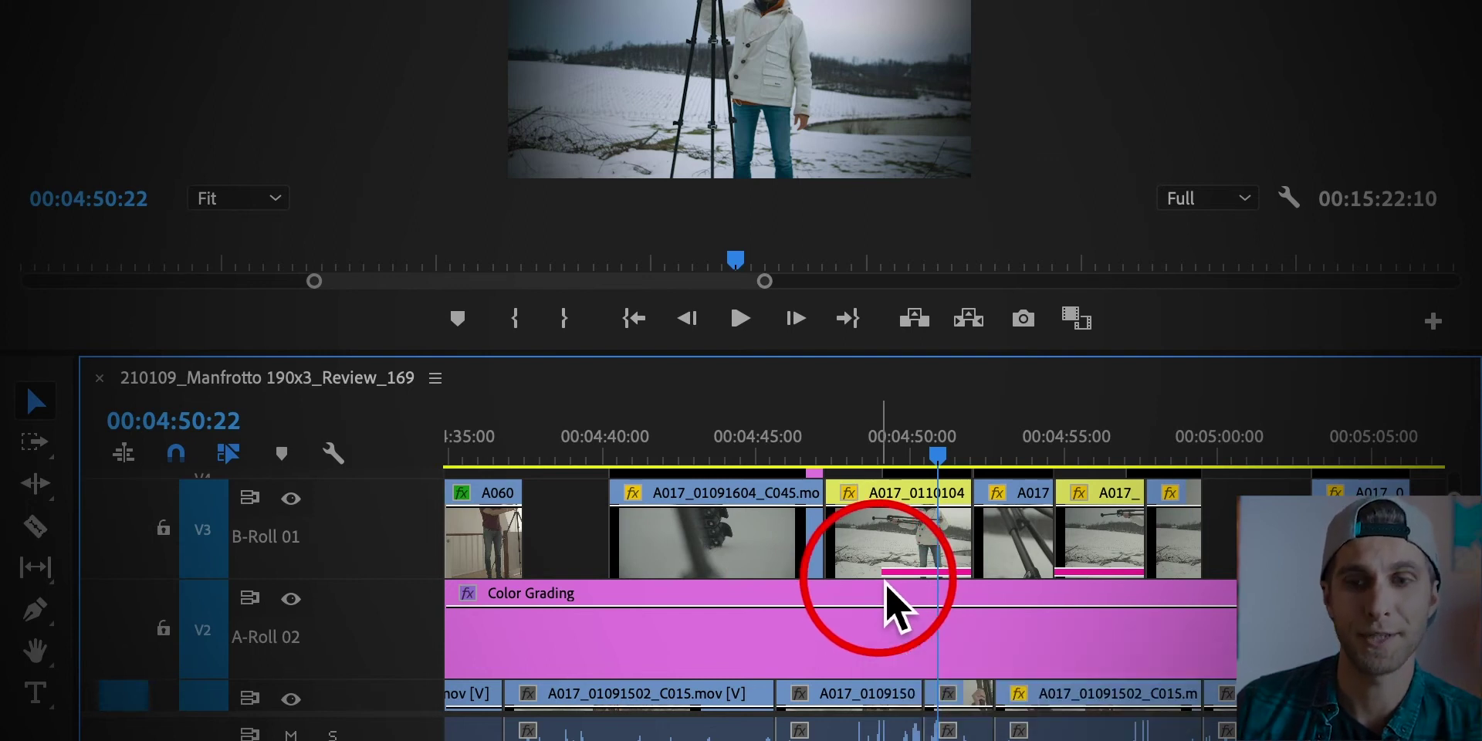
# Enlarge the Program monitor and switch its display mode to Comparison View
pyautogui.moveTo(973, 563); pyautogui.dragTo(881, 610)
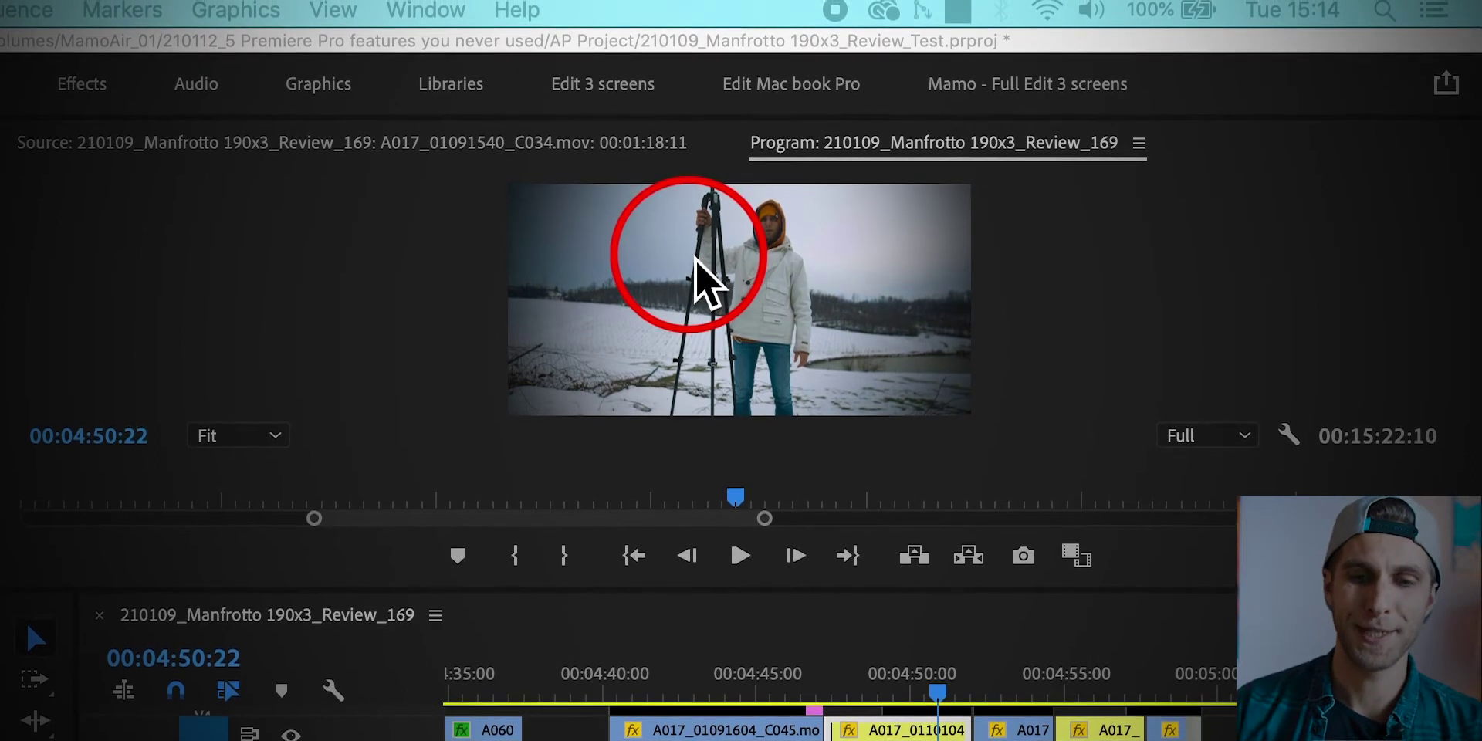
pyautogui.press('`')
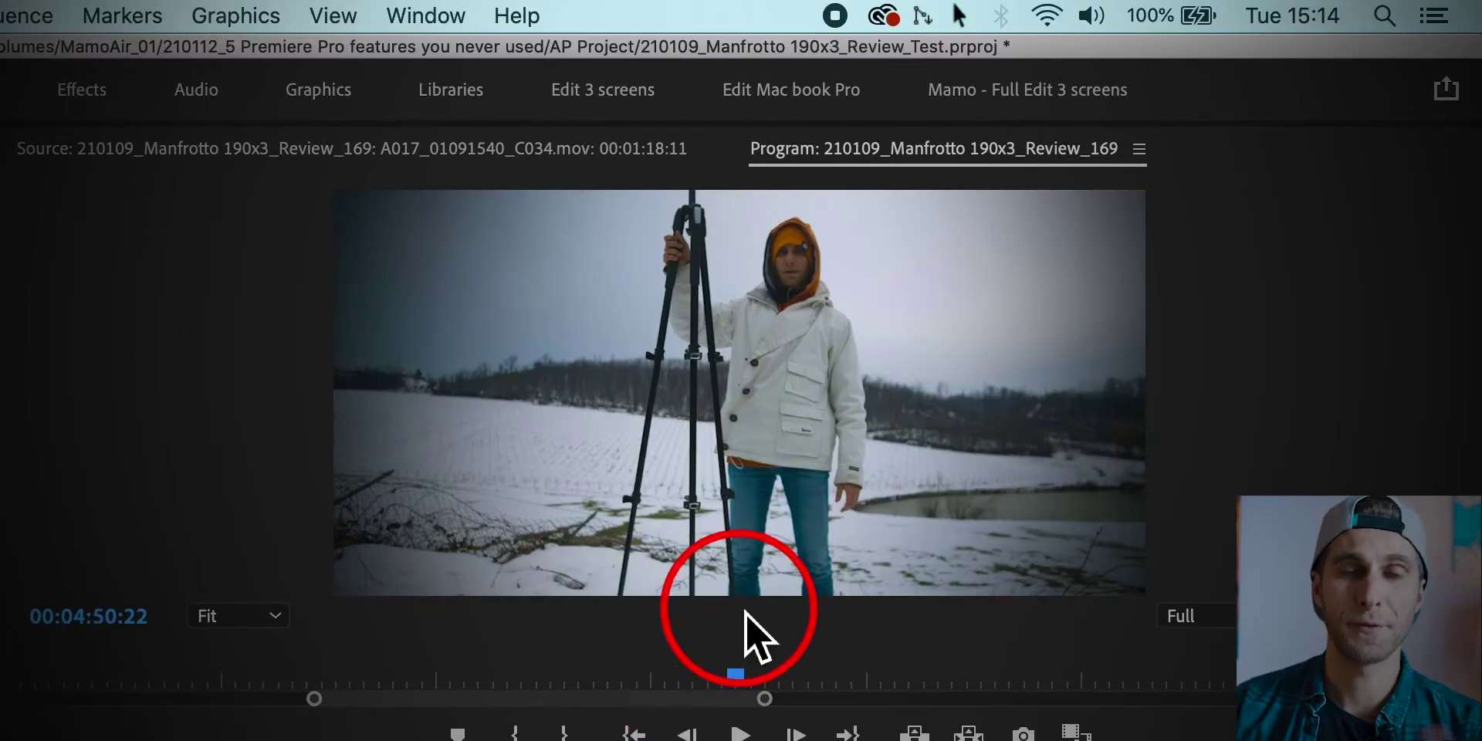
pyautogui.rightClick(587, 303)
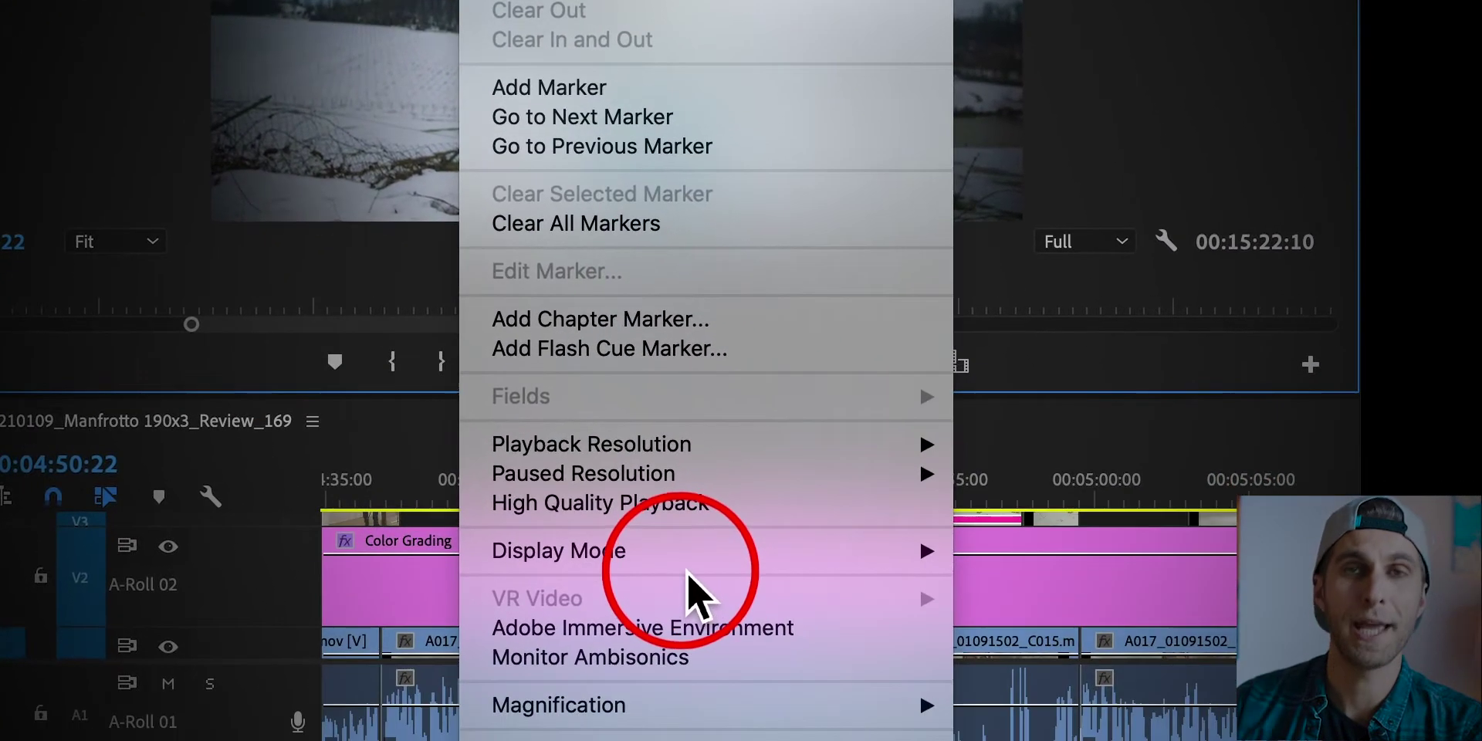
pyautogui.moveTo(691, 559)
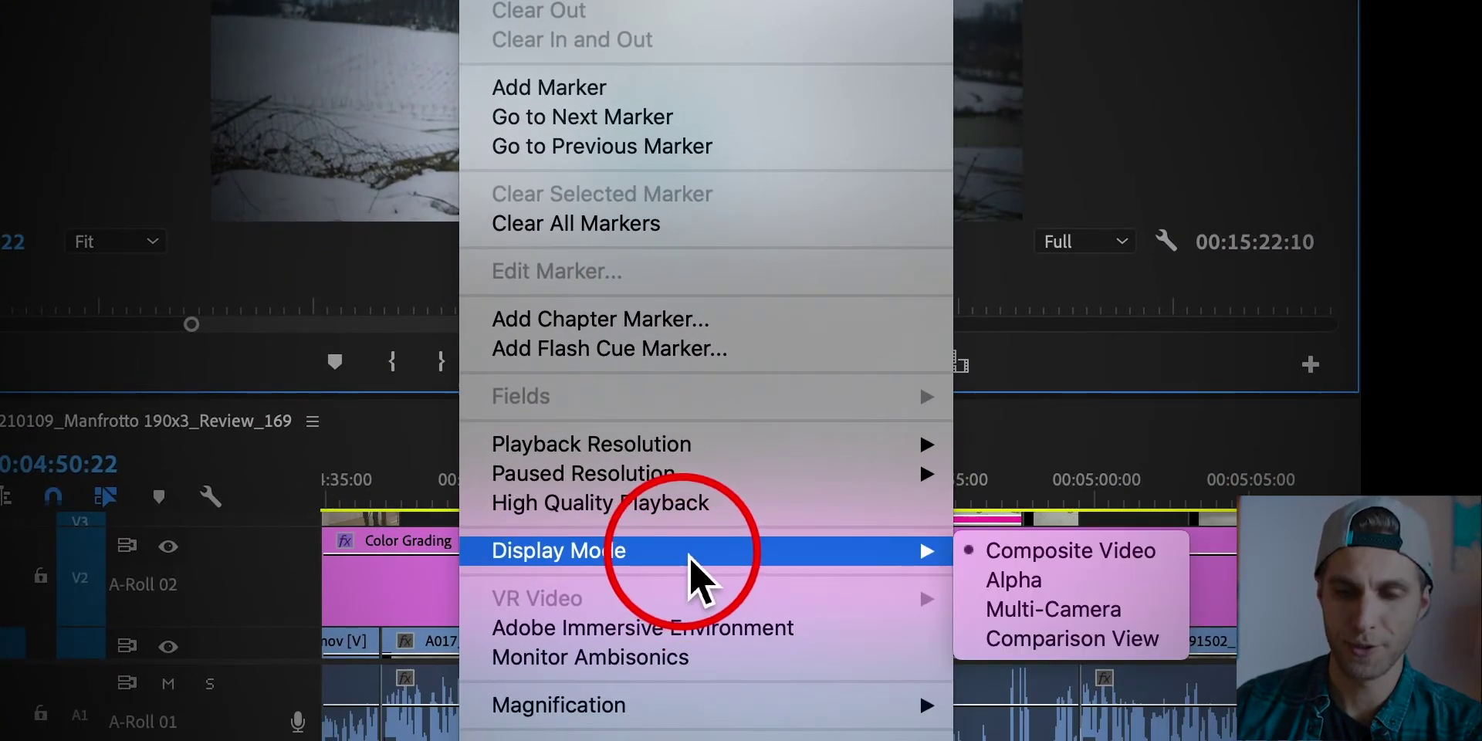
pyautogui.click(1106, 650)
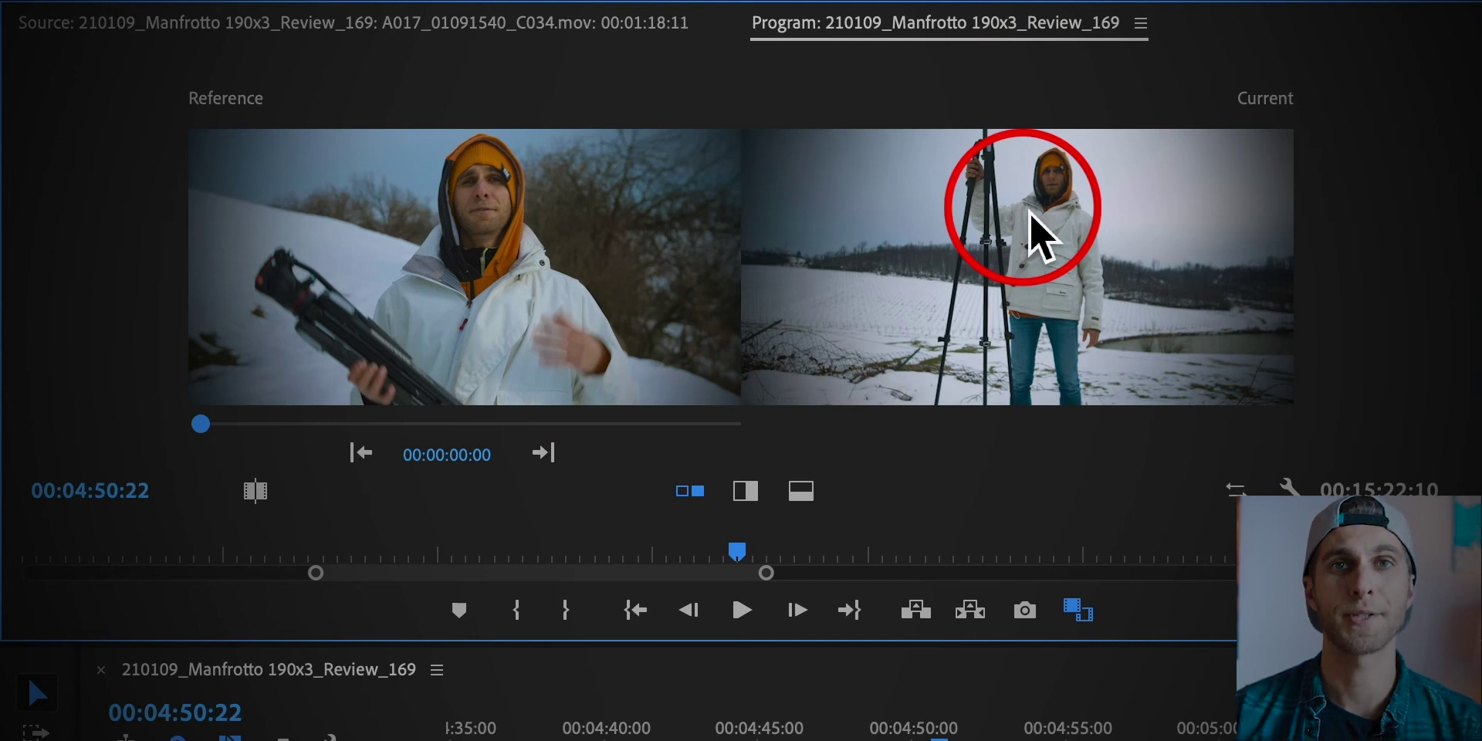
# Move the reference frame to 00:01:44:14 and on to 00:04:04:00 to compare each with the current frame
pyautogui.click(260, 431)
pyautogui.click(259, 431)
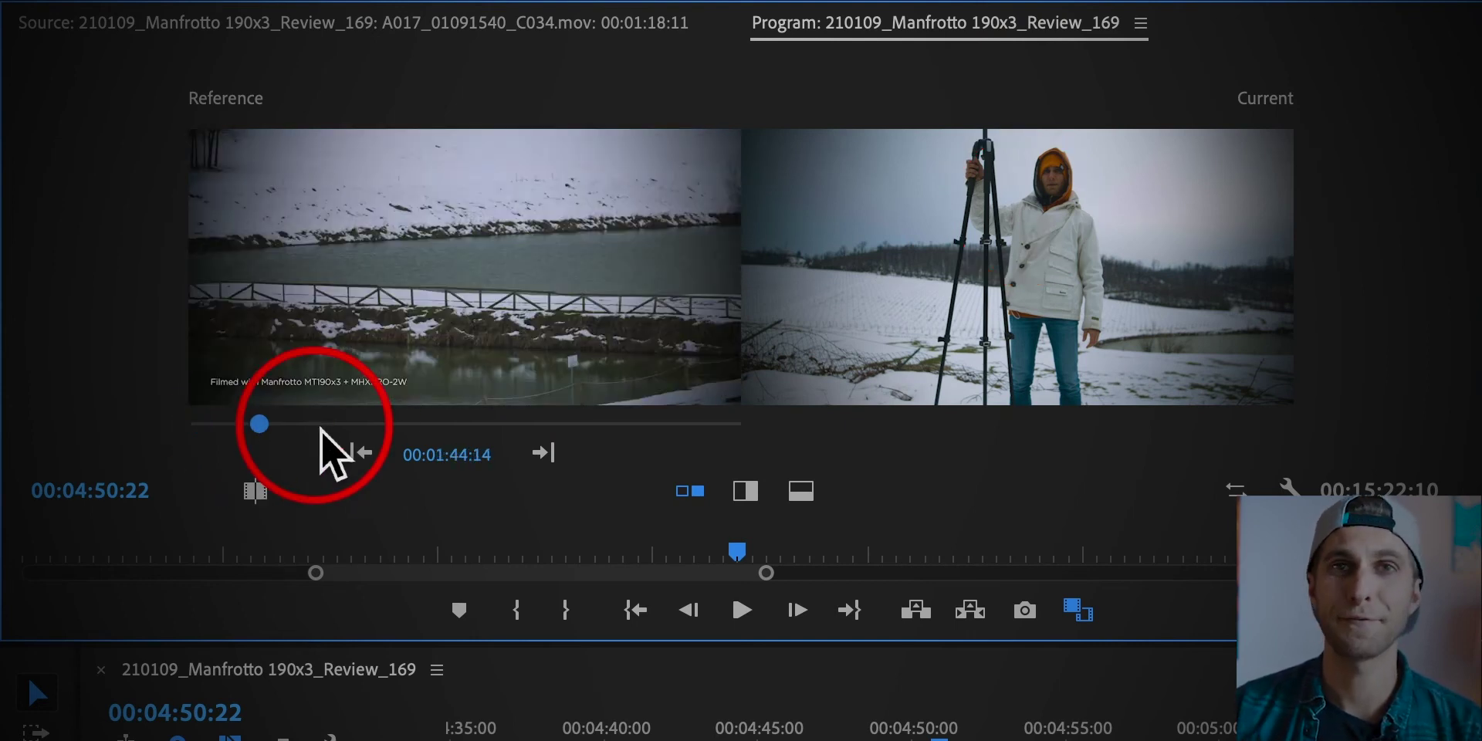
pyautogui.click(341, 426)
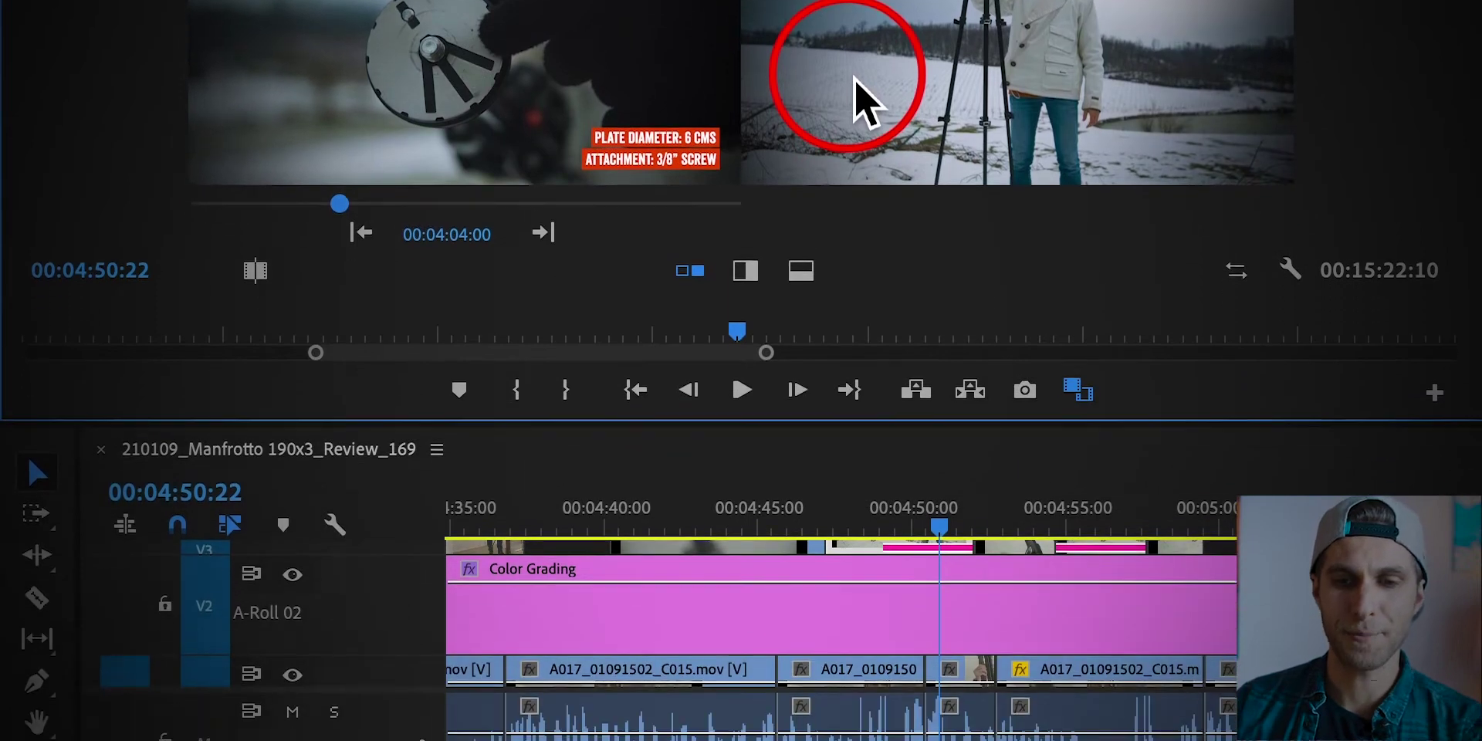
# Return the Program monitor's display mode to Composite Video
pyautogui.rightClick(860, 247)
pyautogui.scroll(-10, 1081, 567)
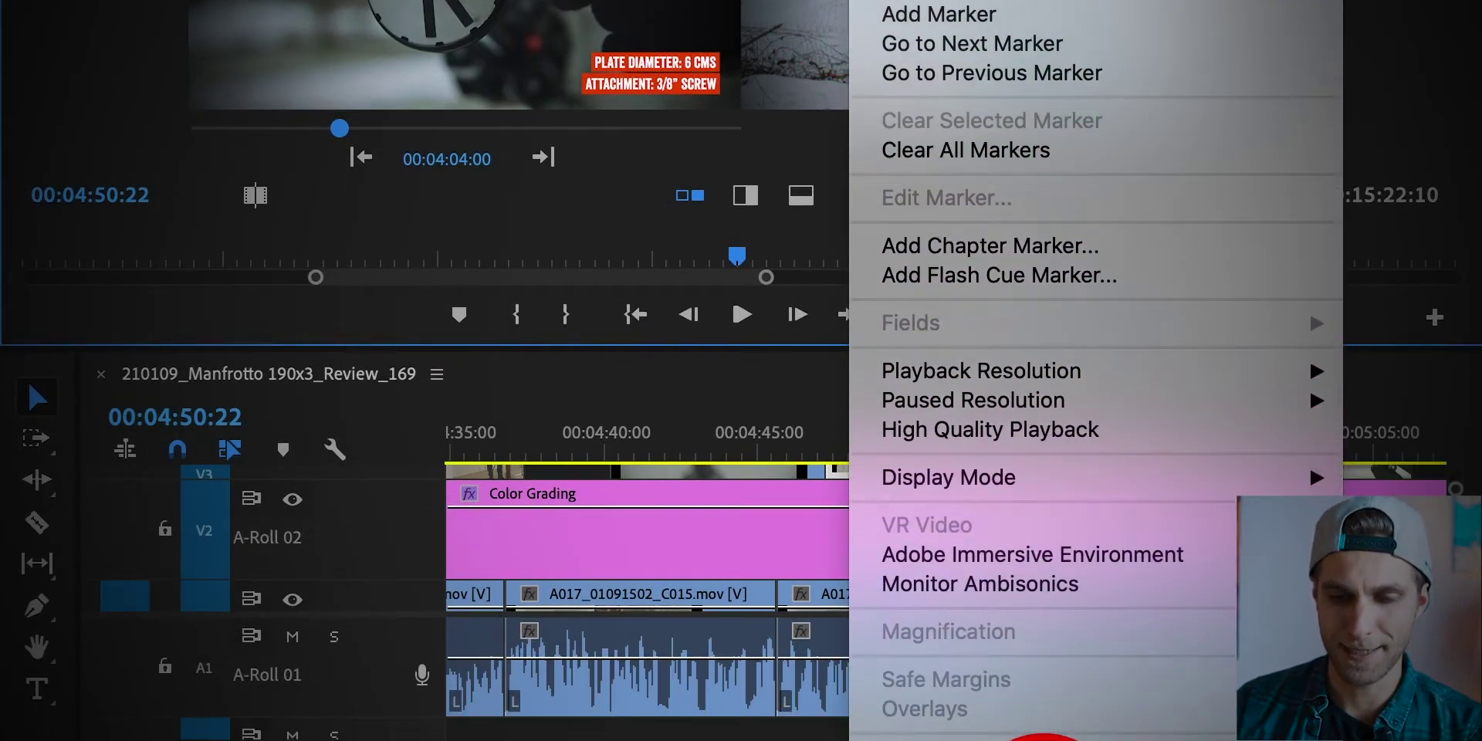
pyautogui.moveTo(1034, 452)
pyautogui.click(739, 463)
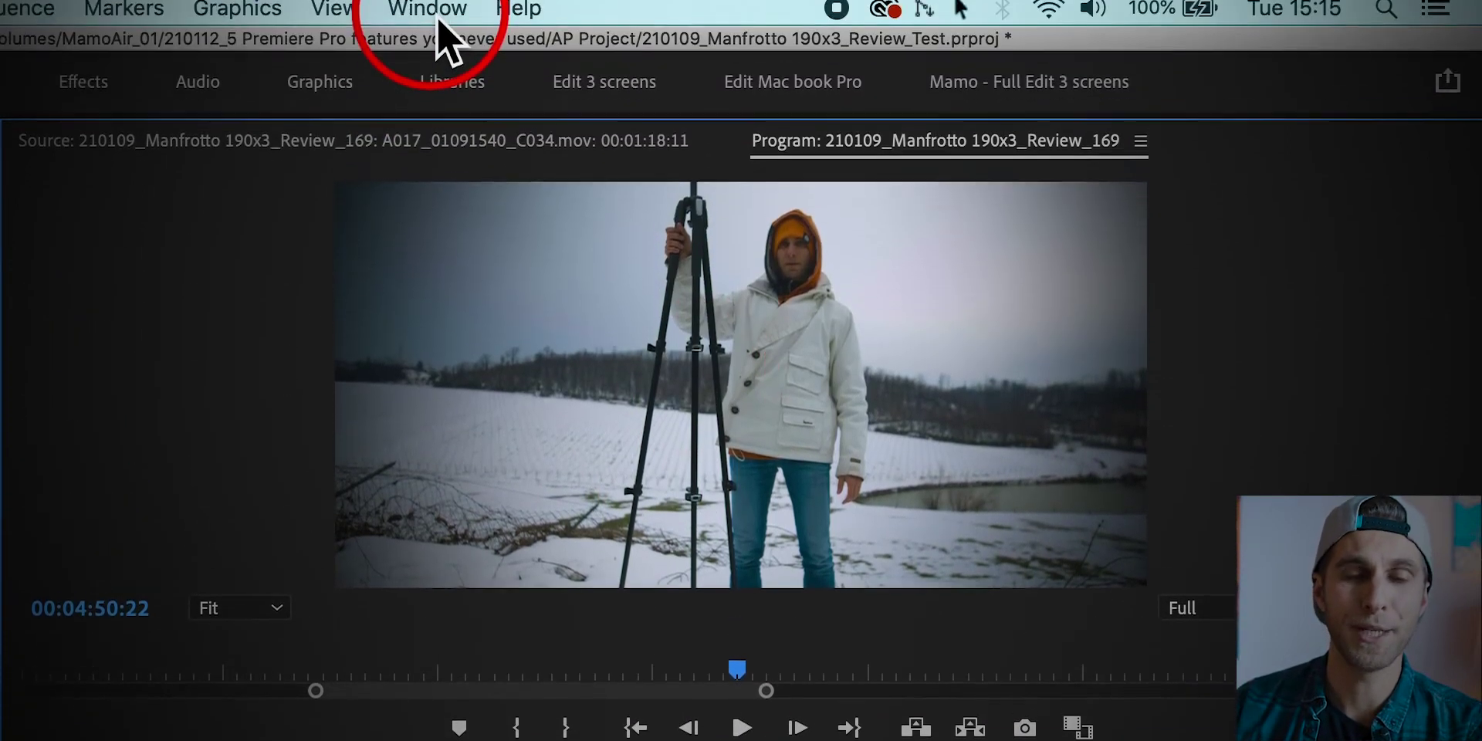
# Open the Reference Monitor beside the Program monitor and move its playhead to 00:04:09:17
pyautogui.click(428, 15)
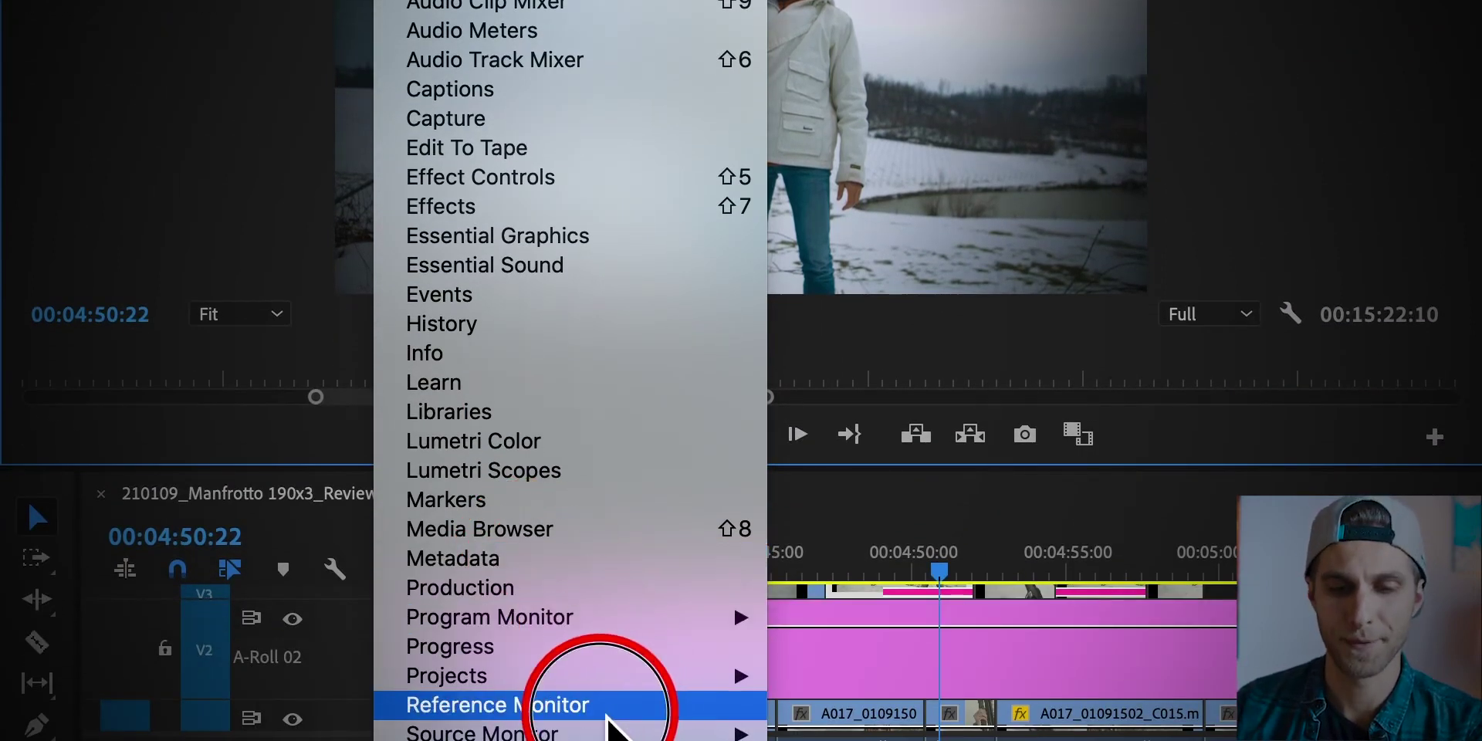
pyautogui.click(607, 718)
pyautogui.click(172, 10)
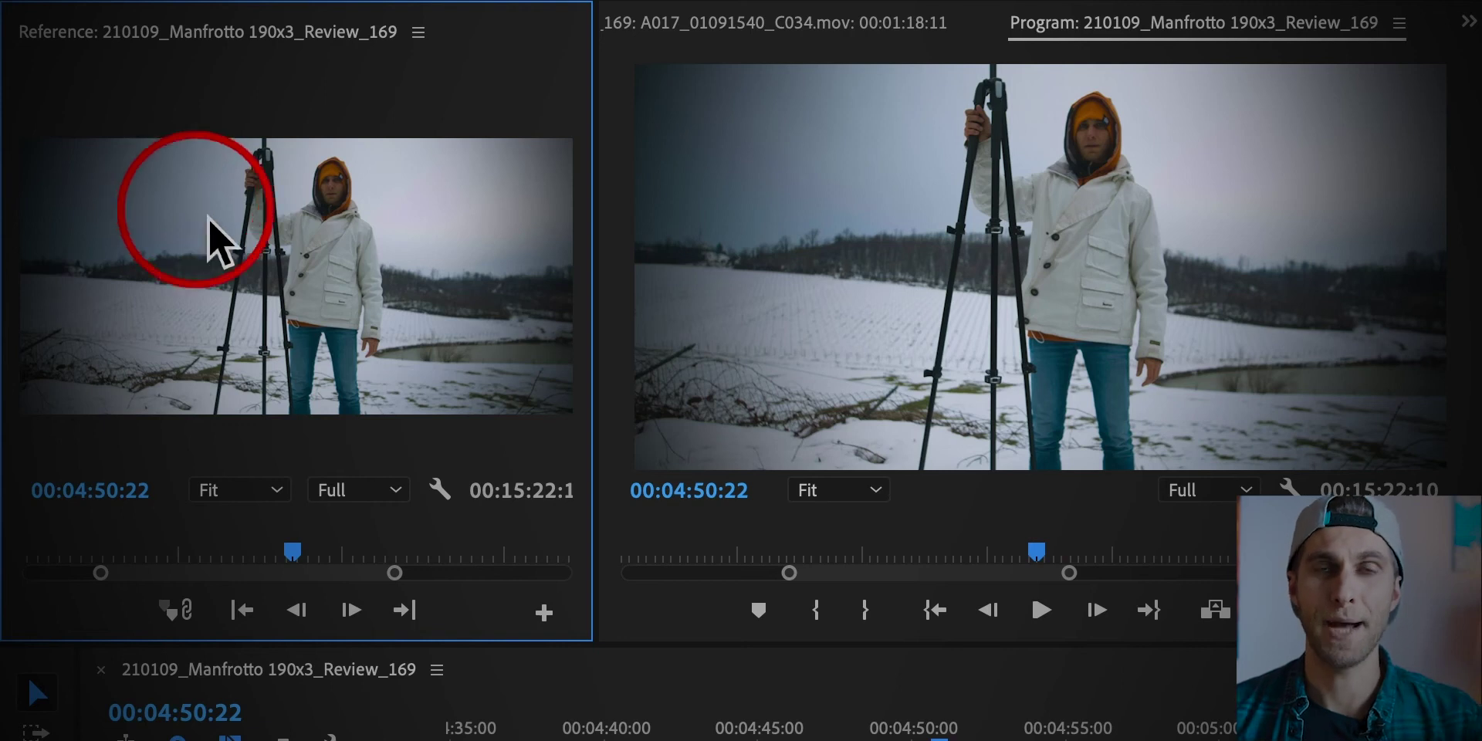
pyautogui.click(129, 552)
pyautogui.click(71, 552)
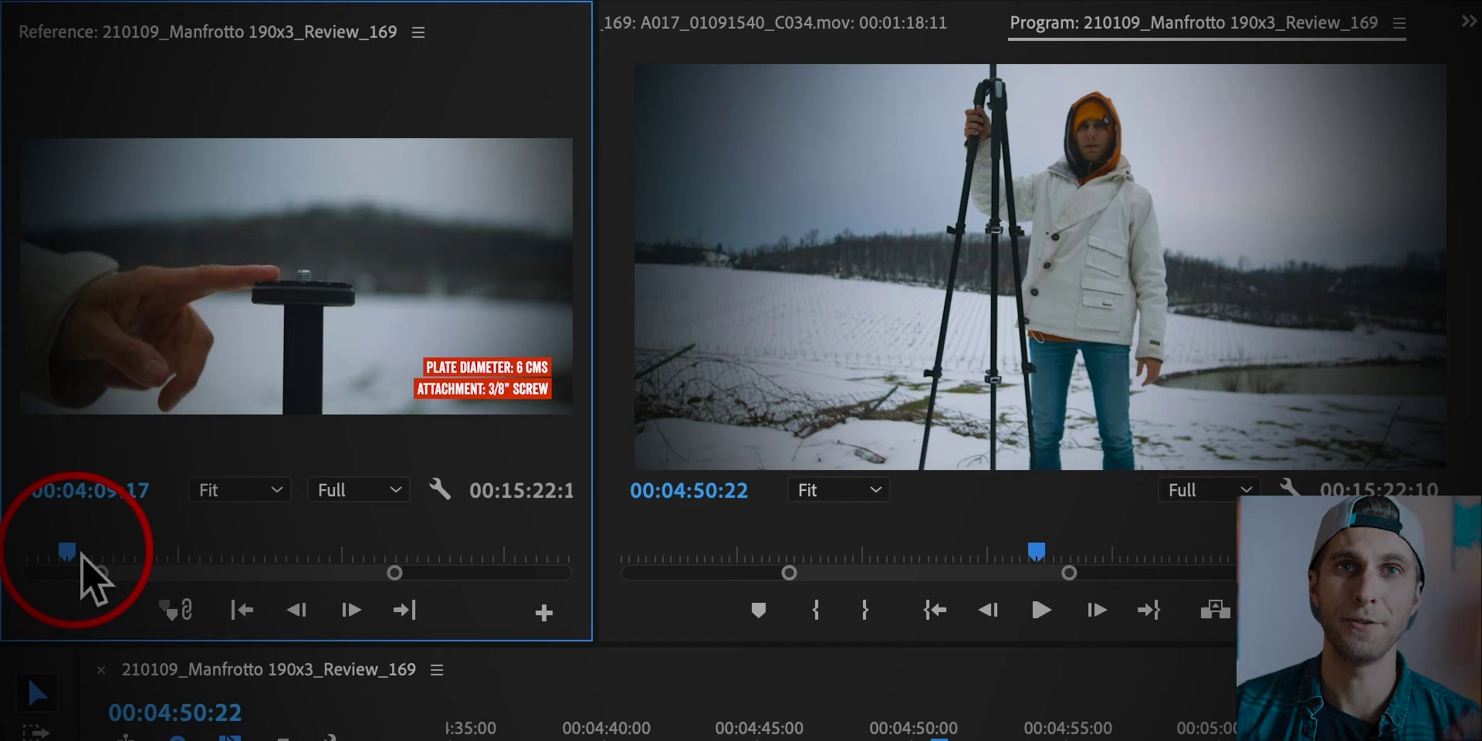
# Move the Program monitor's playhead to 00:05:12:06 independently and close the Reference Monitor
pyautogui.click(866, 544)
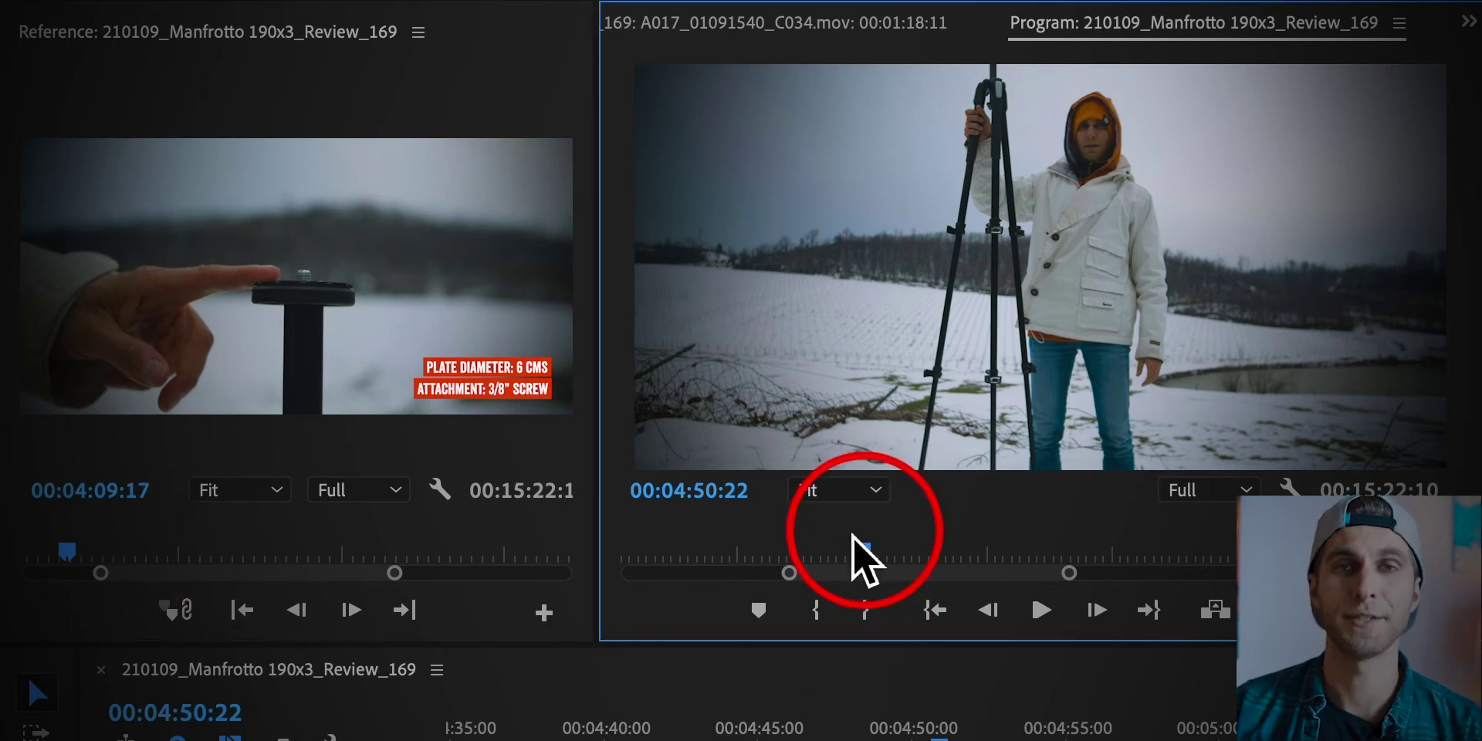
pyautogui.click(1008, 546)
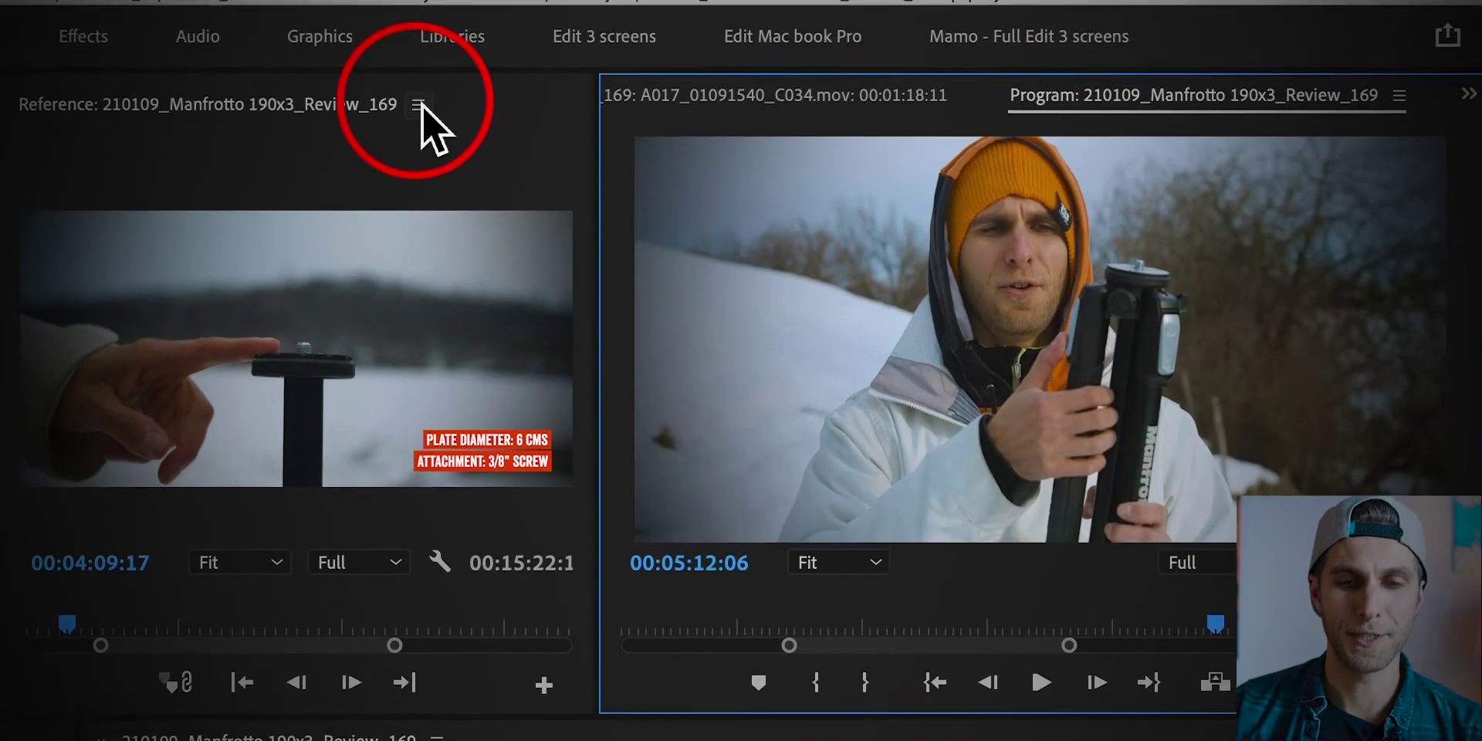
pyautogui.click(418, 31)
pyautogui.click(453, 193)
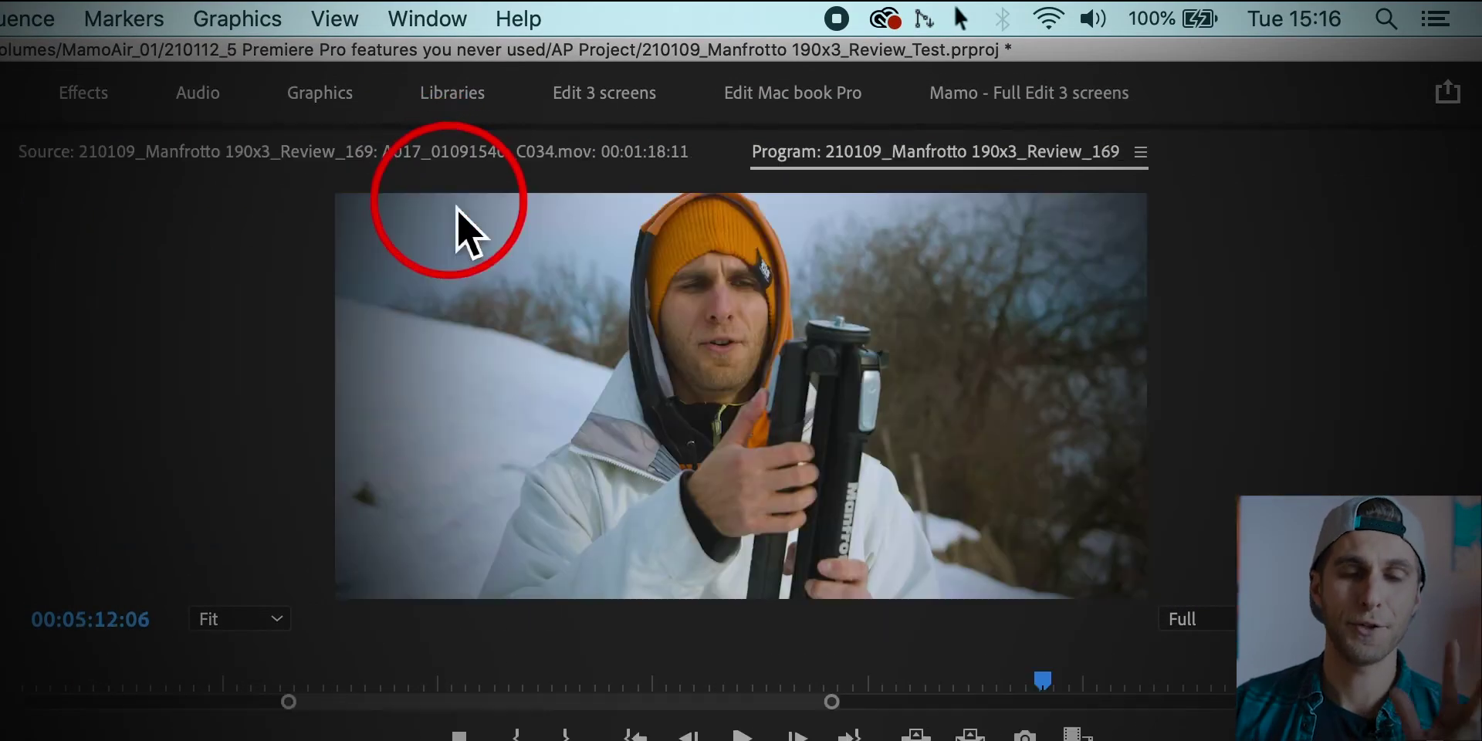
# Open the Lumetri Color panel and widen it so its correction sliders can be used
pyautogui.click(432, 18)
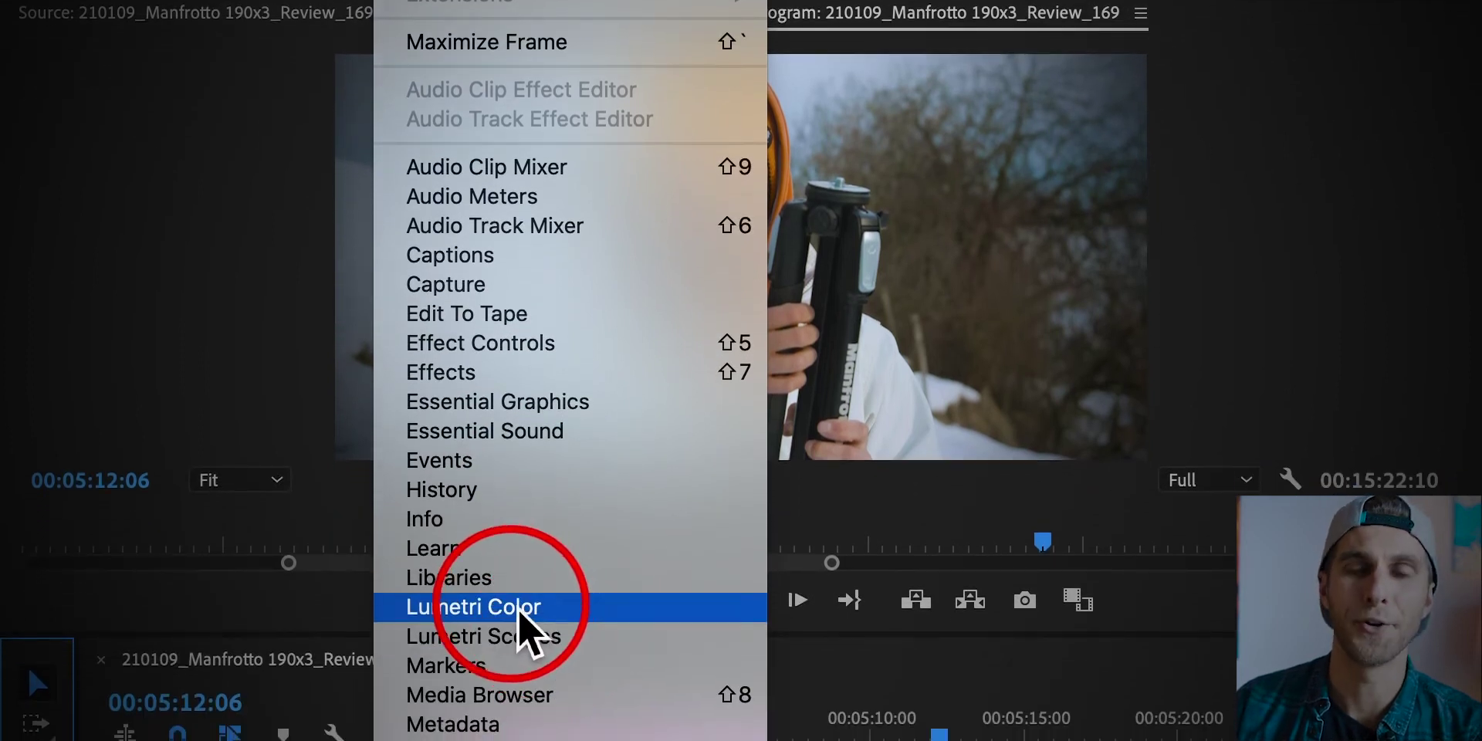
pyautogui.click(517, 610)
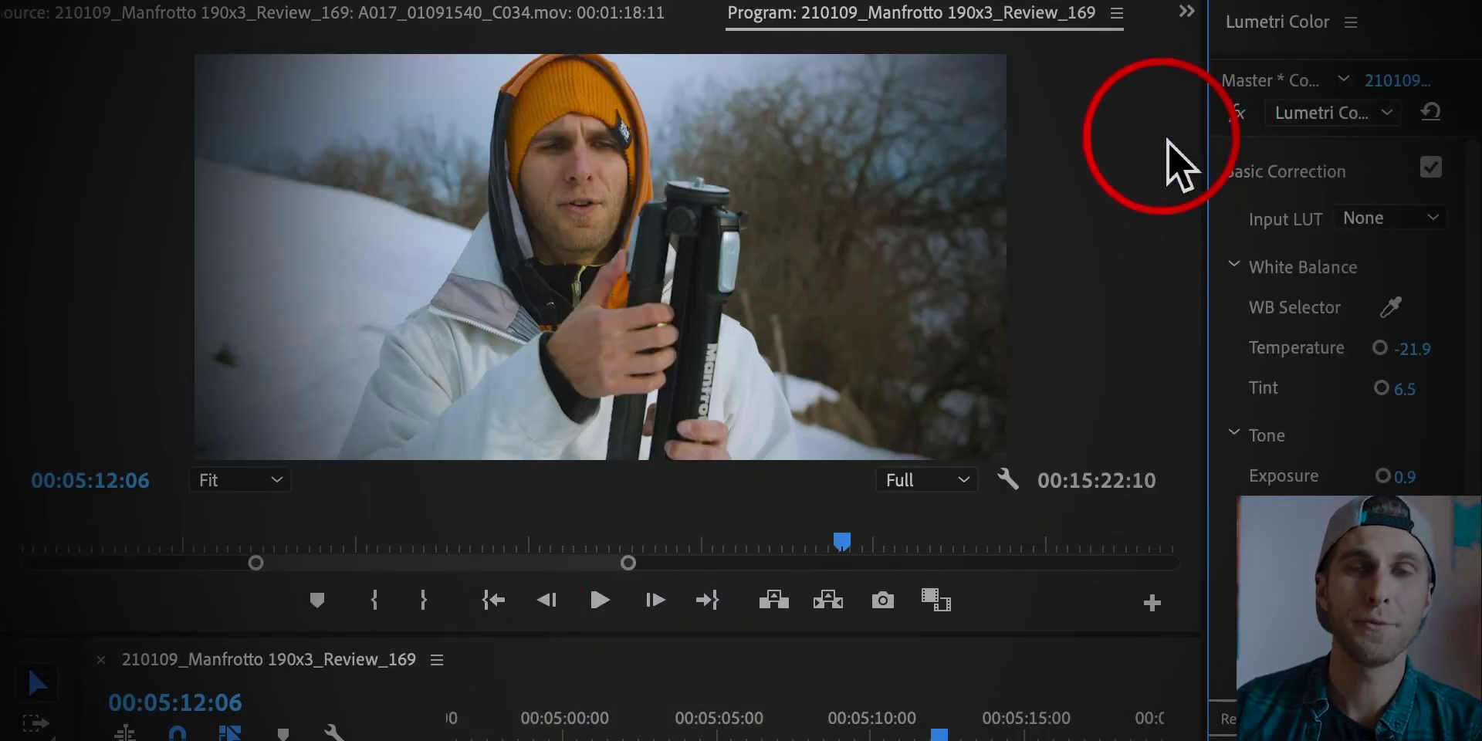
pyautogui.moveTo(1208, 172); pyautogui.dragTo(1118, 194)
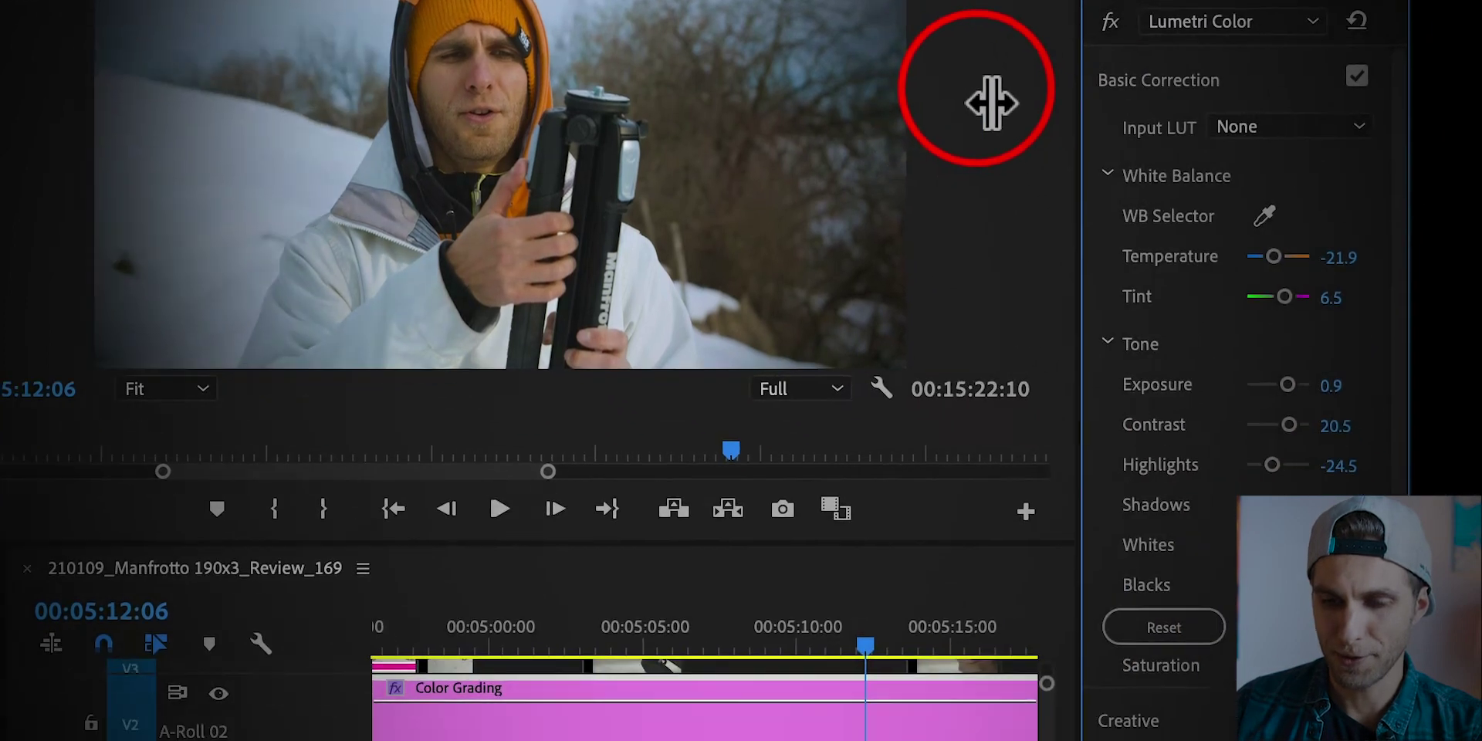
pyautogui.moveTo(992, 103); pyautogui.dragTo(980, 103)
# Expand Lumetri's Color Wheels & Match section and switch its Comparison View on and back off
pyautogui.moveTo(1399, 310); pyautogui.dragTo(1406, 488)
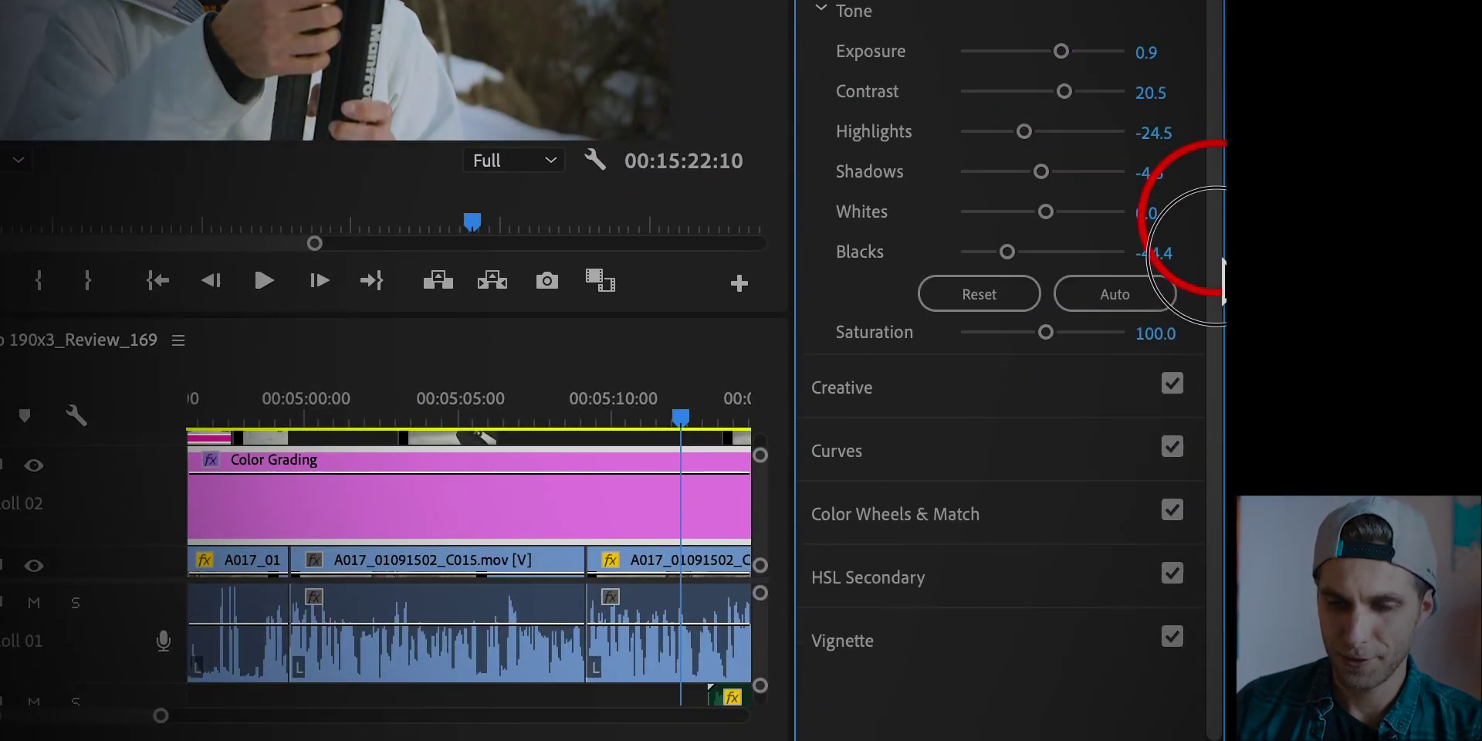
pyautogui.click(1025, 505)
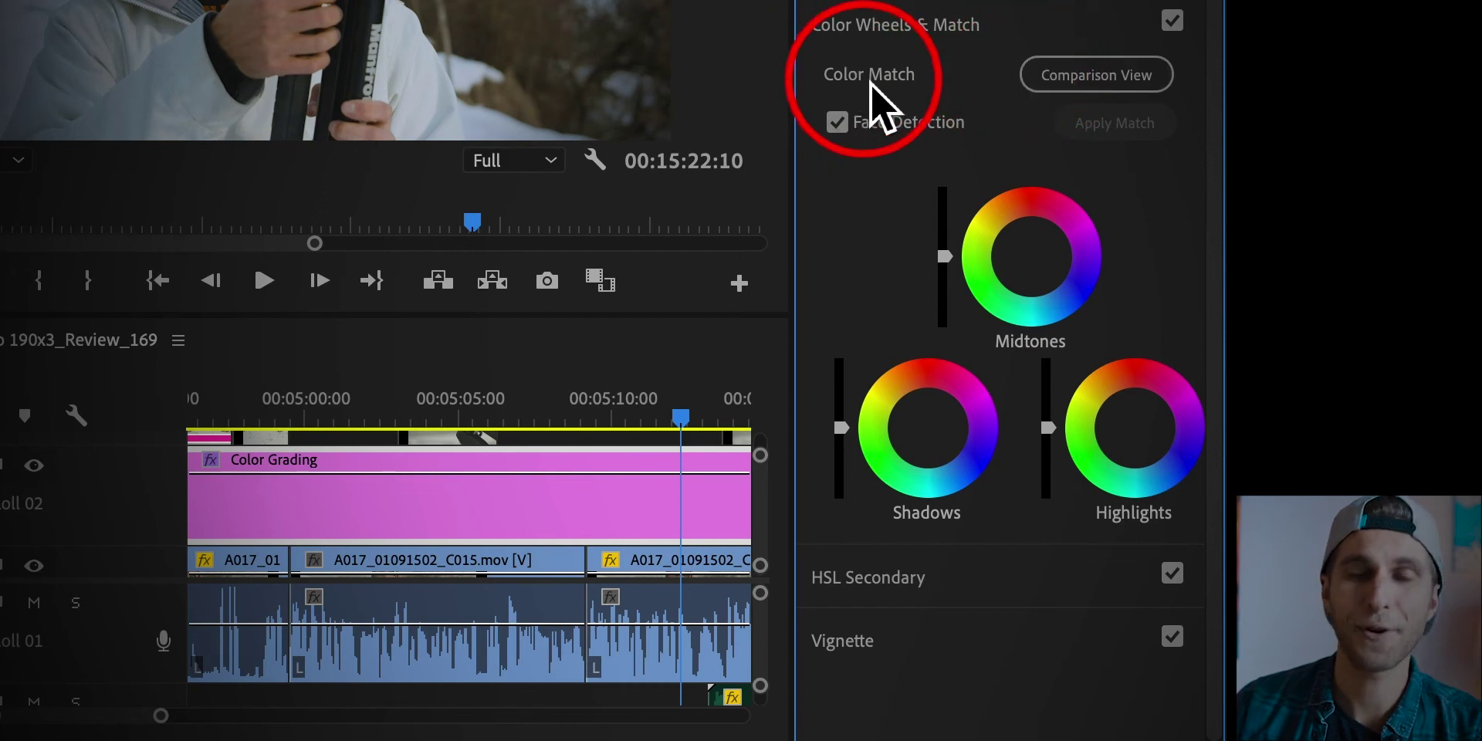
pyautogui.click(1082, 86)
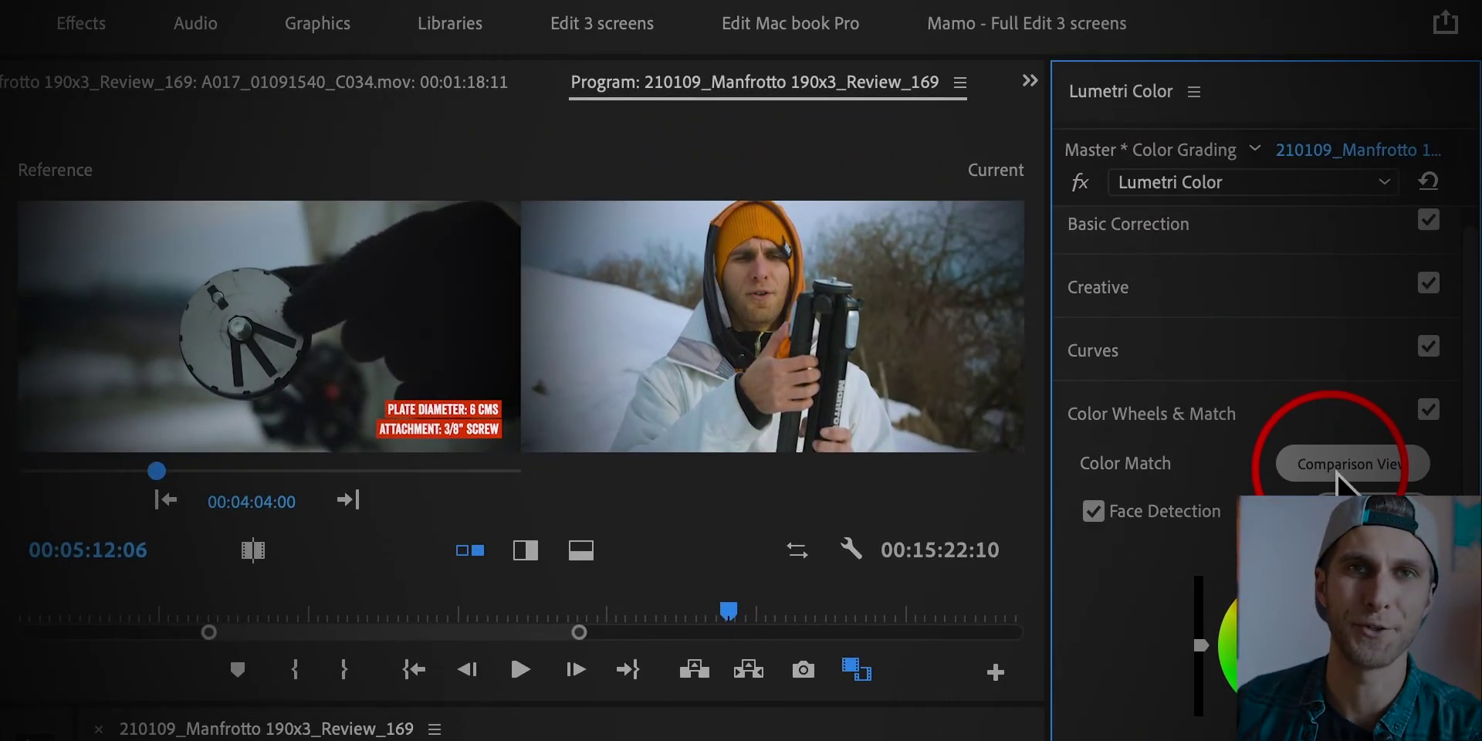
pyautogui.click(1339, 467)
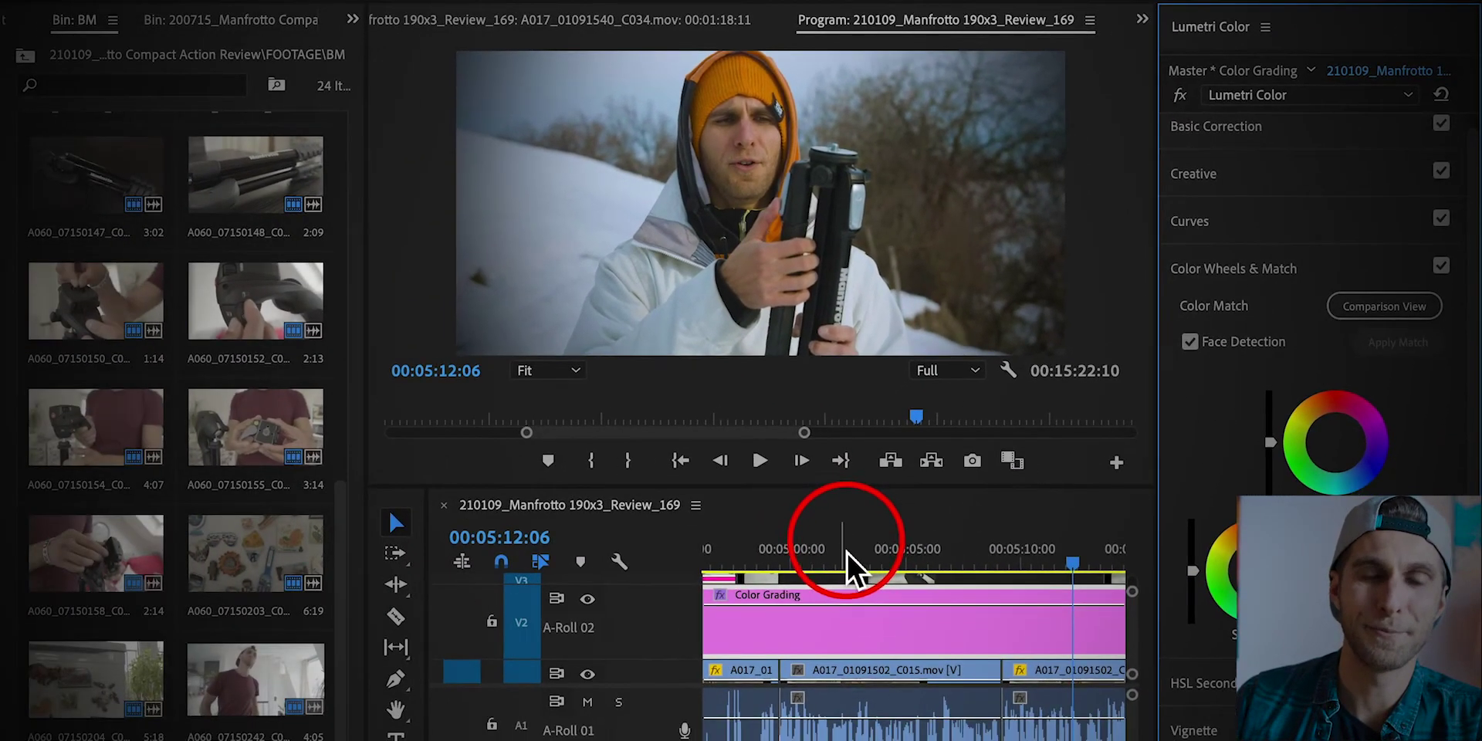
# Place the timeline playhead at 00:05:03:21
pyautogui.click(775, 563)
pyautogui.click(821, 559)
pyautogui.moveTo(821, 558); pyautogui.dragTo(886, 557)
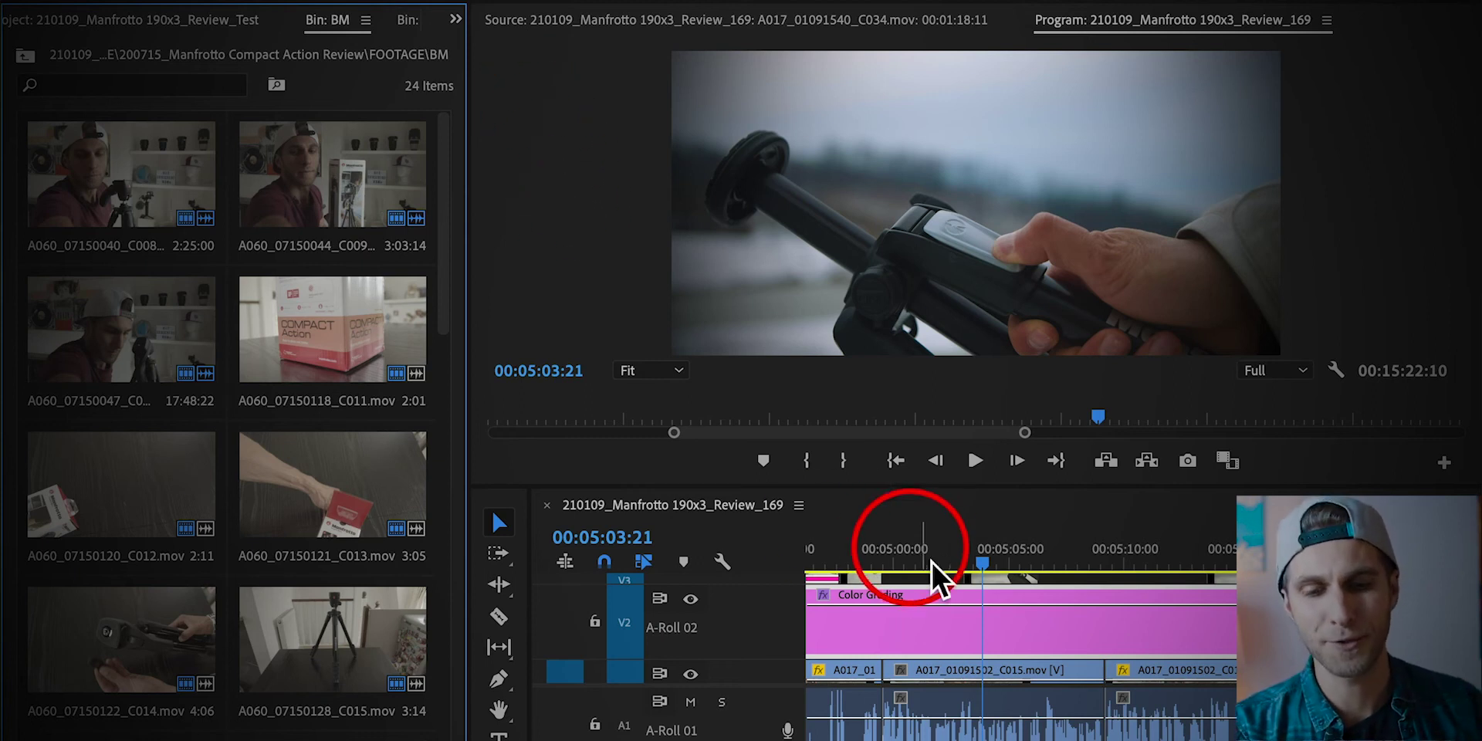
# With the timeline panel temporarily maximized, zoom out the sequence and collapse all tracks
pyautogui.click(972, 531)
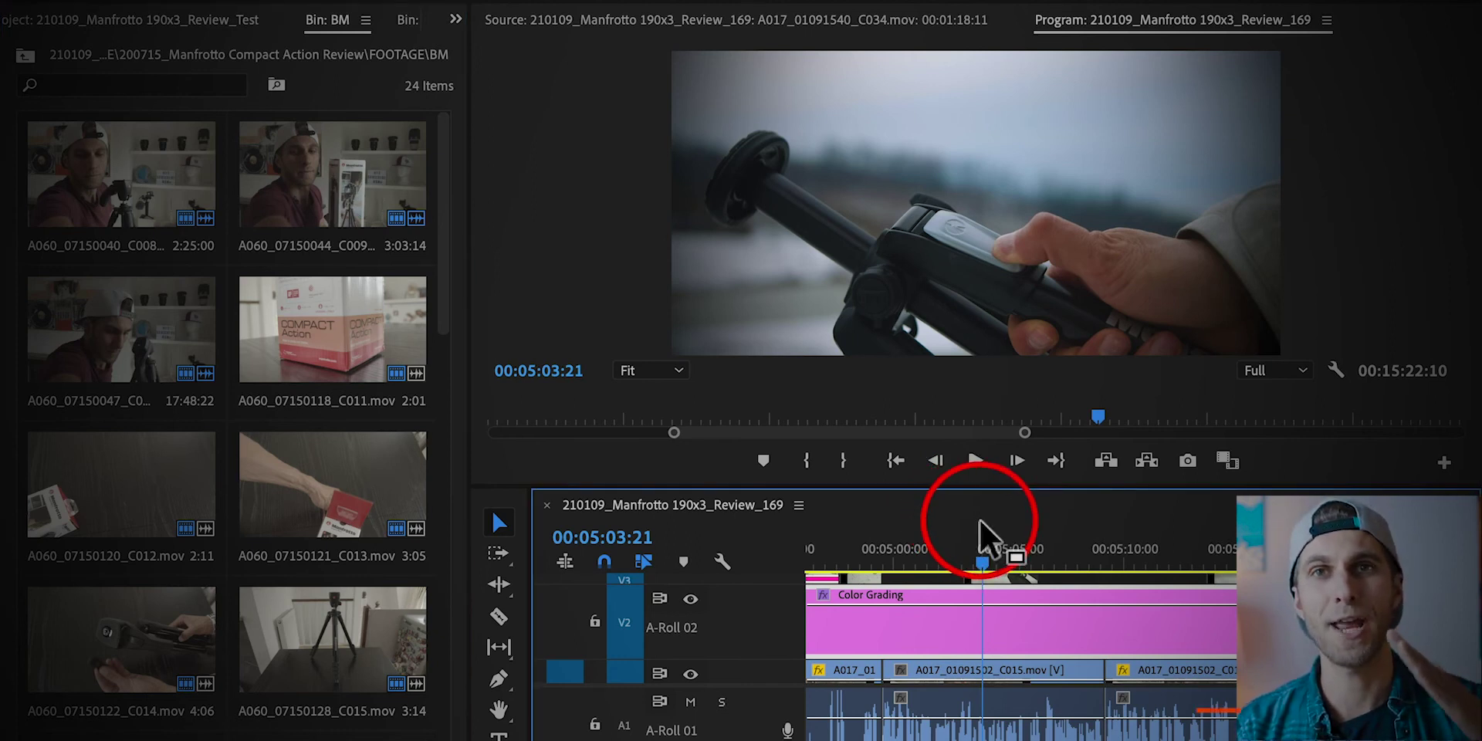
pyautogui.press('`')
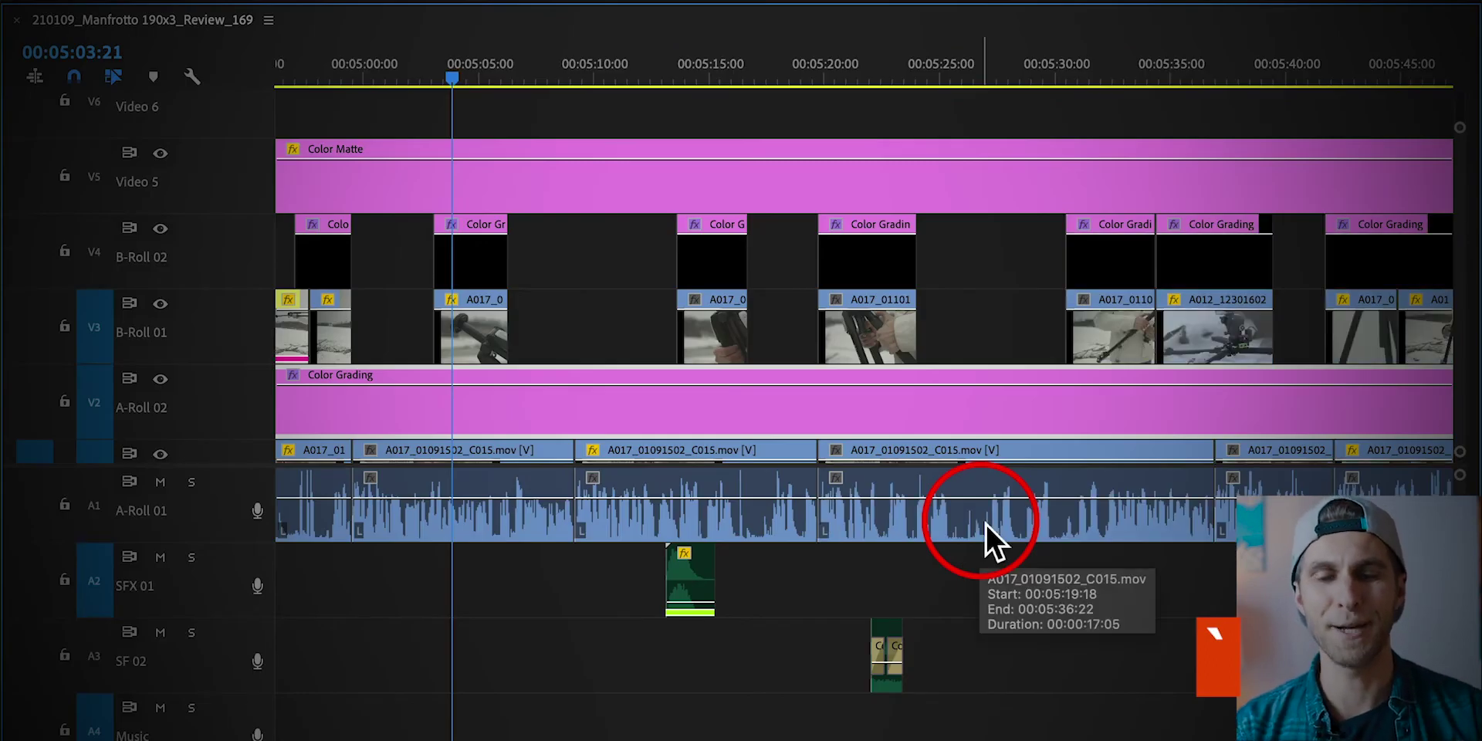
pyautogui.click(836, 109)
pyautogui.press('-')
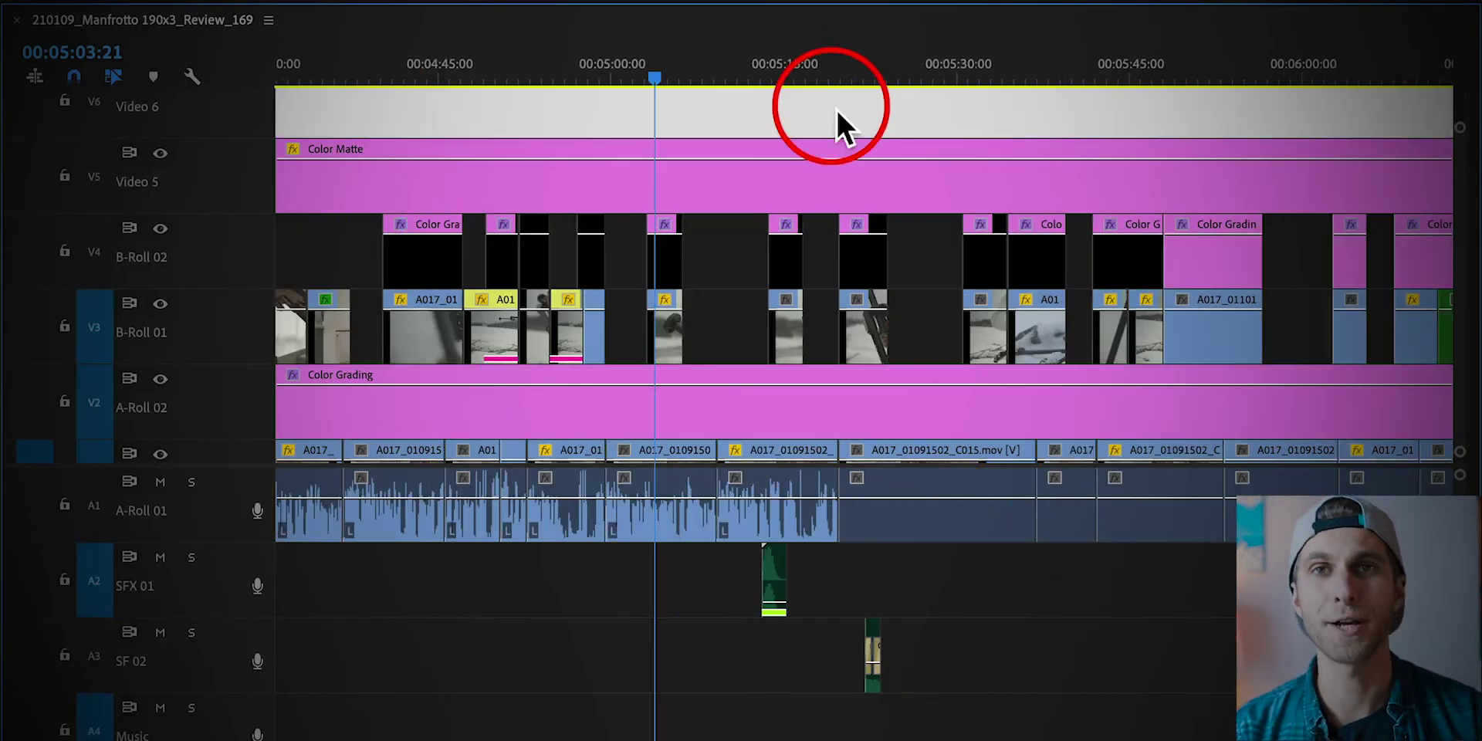
pyautogui.hotkey('shift', '-')
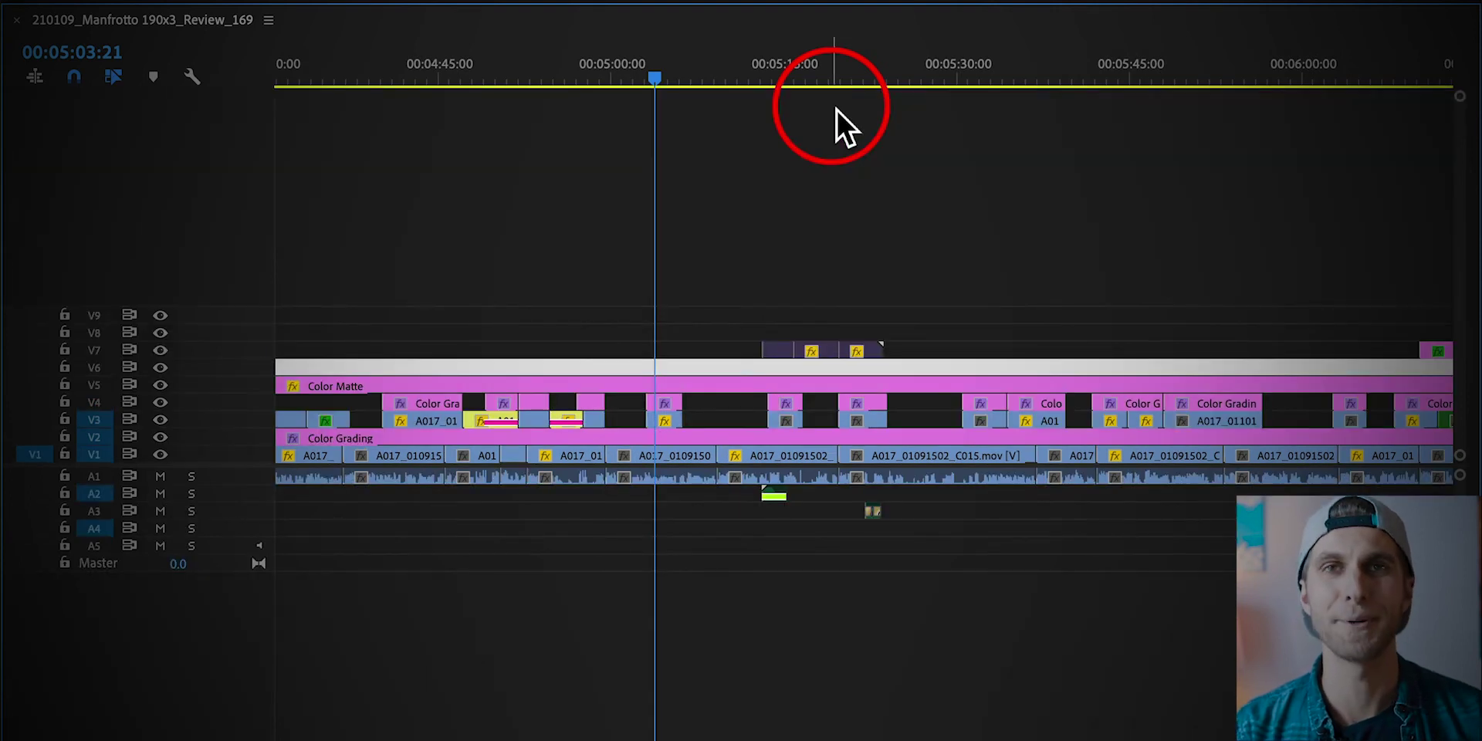
pyautogui.click(785, 178)
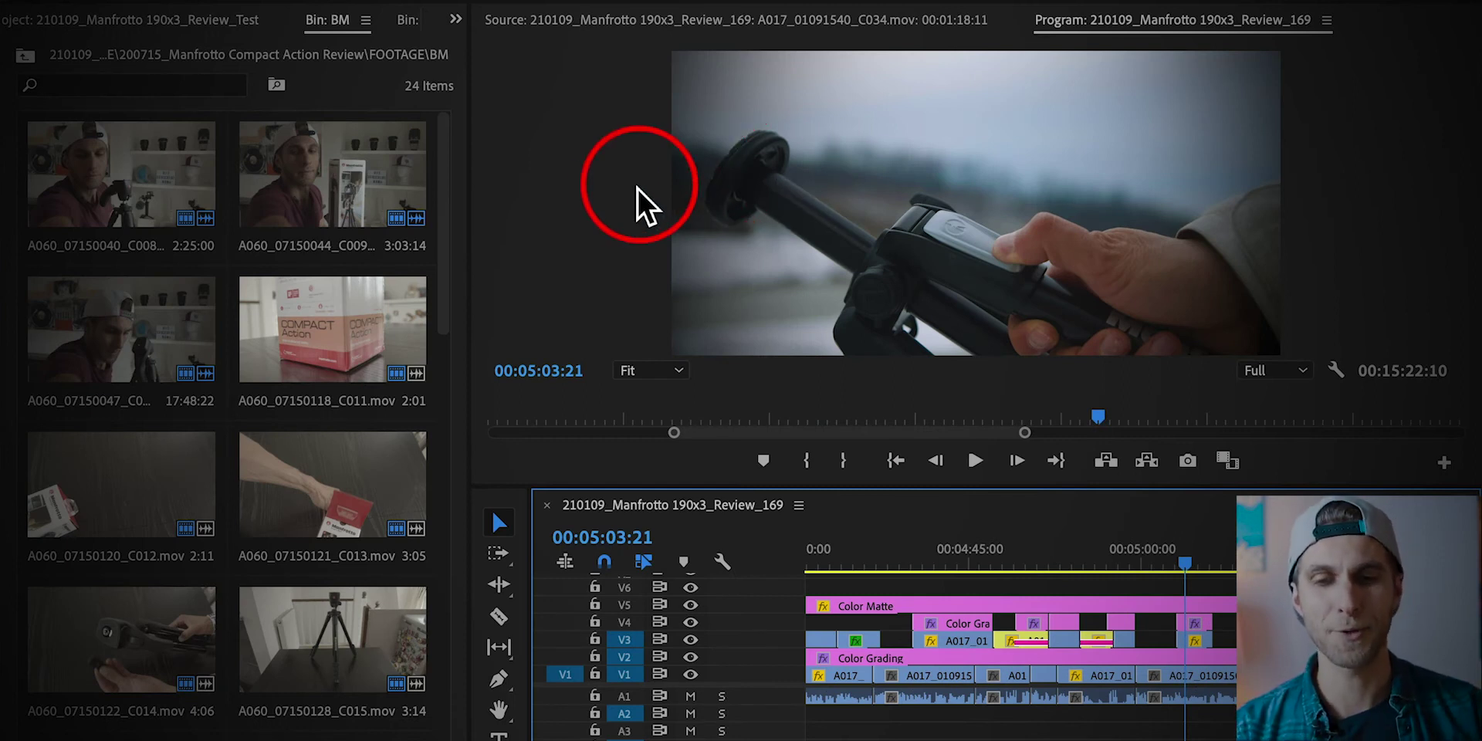
# Maximize the BM bin, select the A060_07150047 clip and restore the panel layout
pyautogui.click(336, 91)
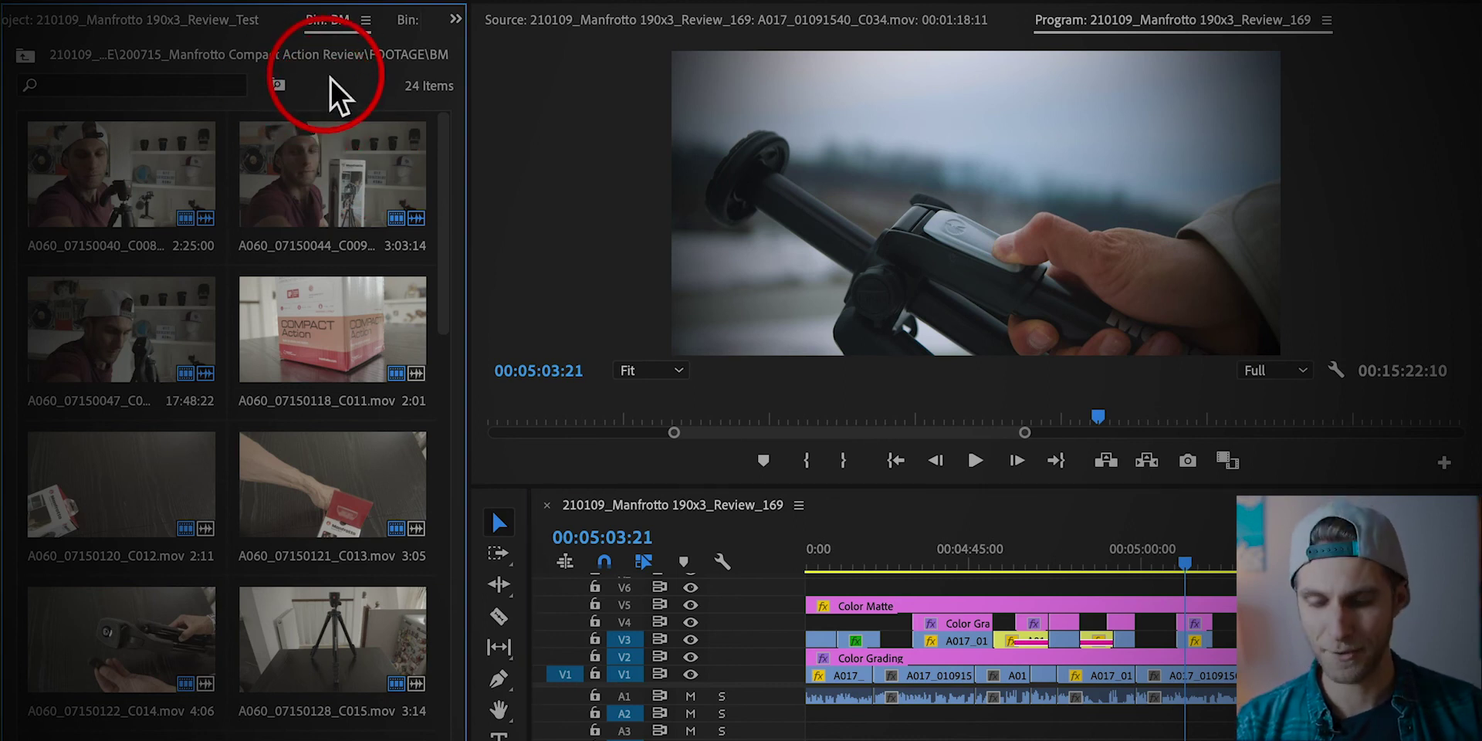
pyautogui.press('`')
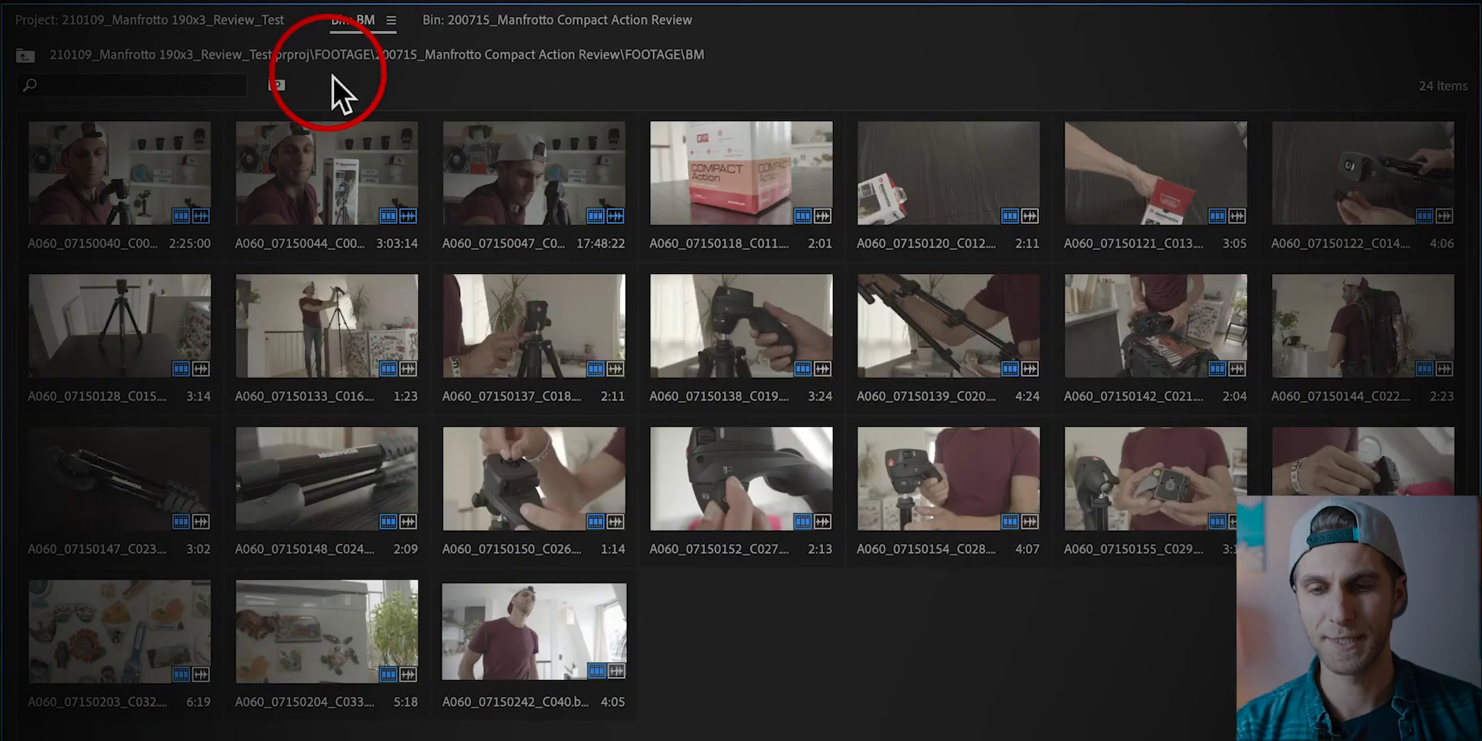
pyautogui.click(596, 193)
pyautogui.press('`')
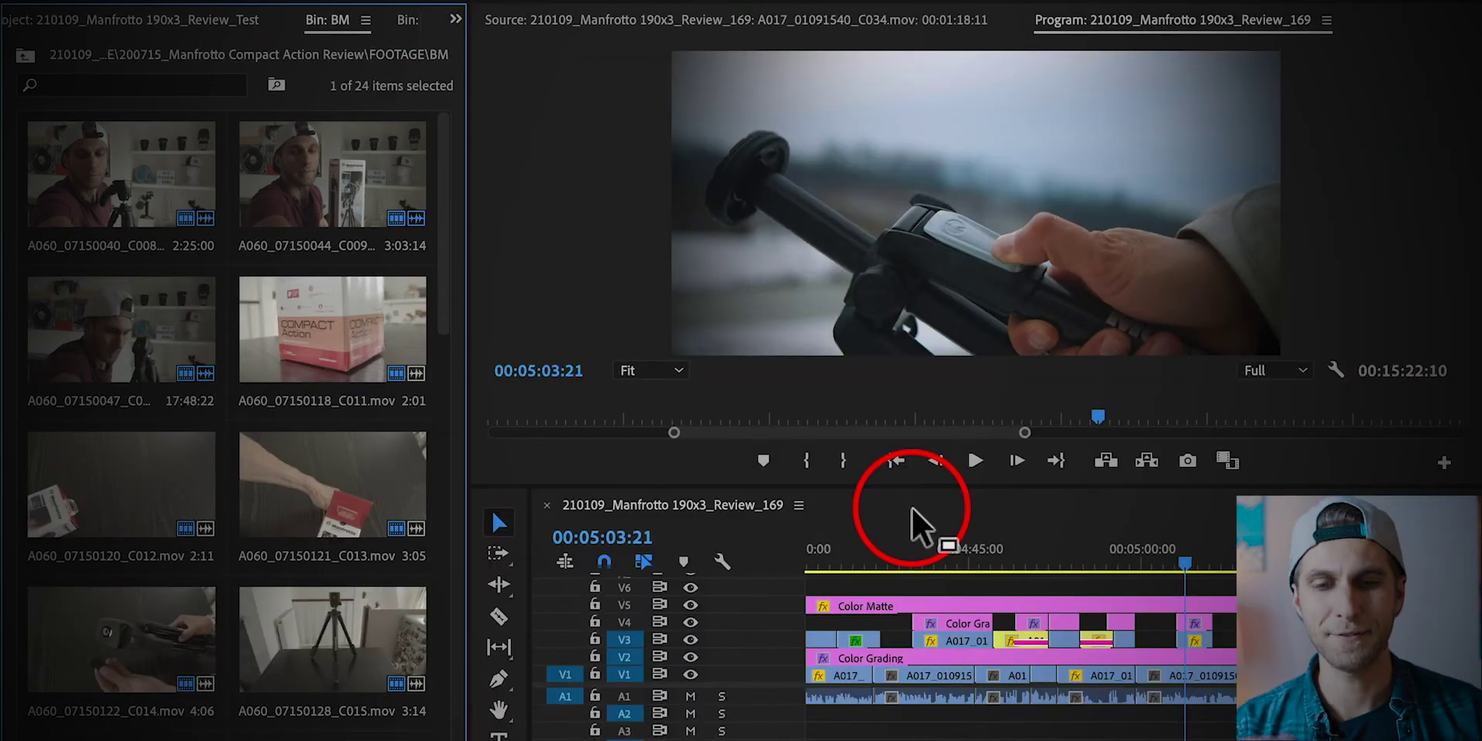
# Maximize the Program monitor, play the sequence from its start to 00:00:02:11 and restore the panel layout
pyautogui.click(920, 186)
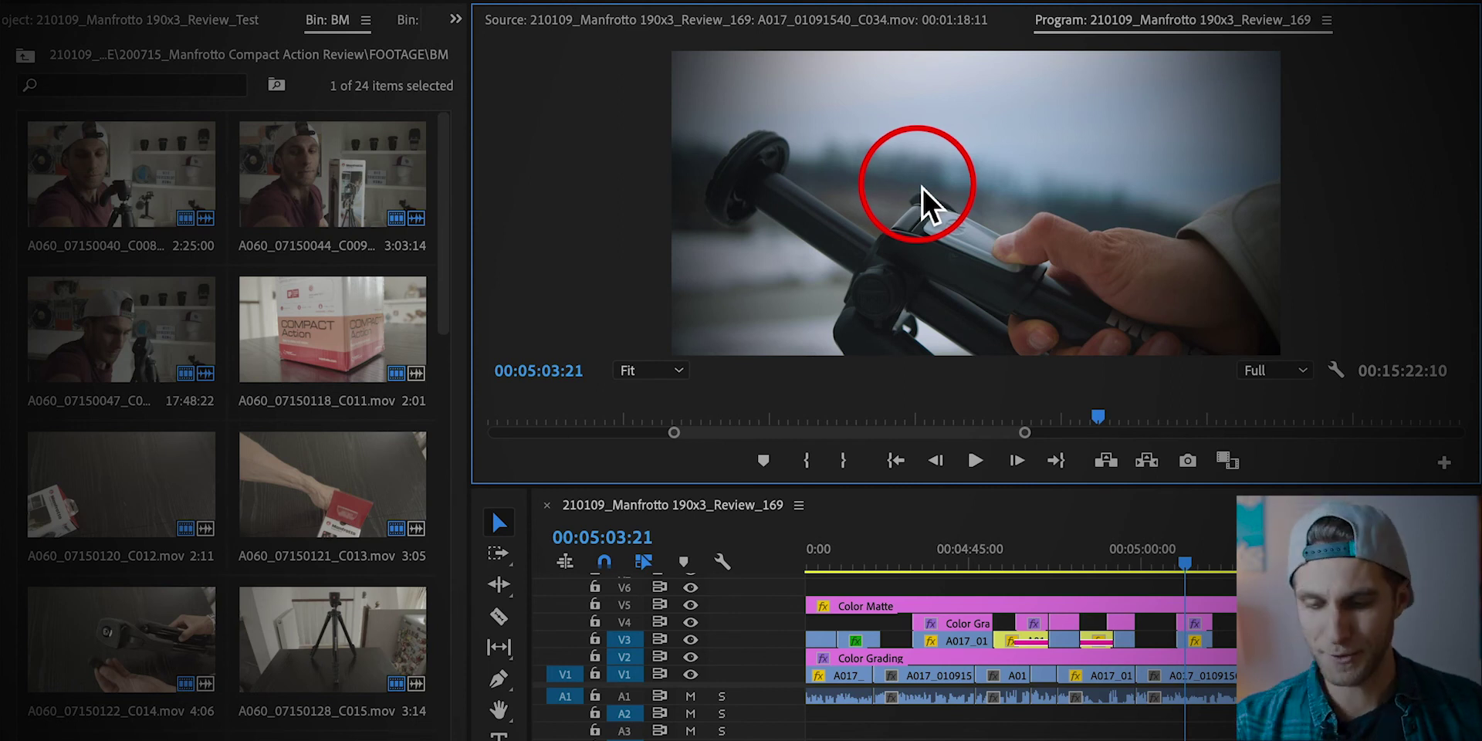
pyautogui.press('`')
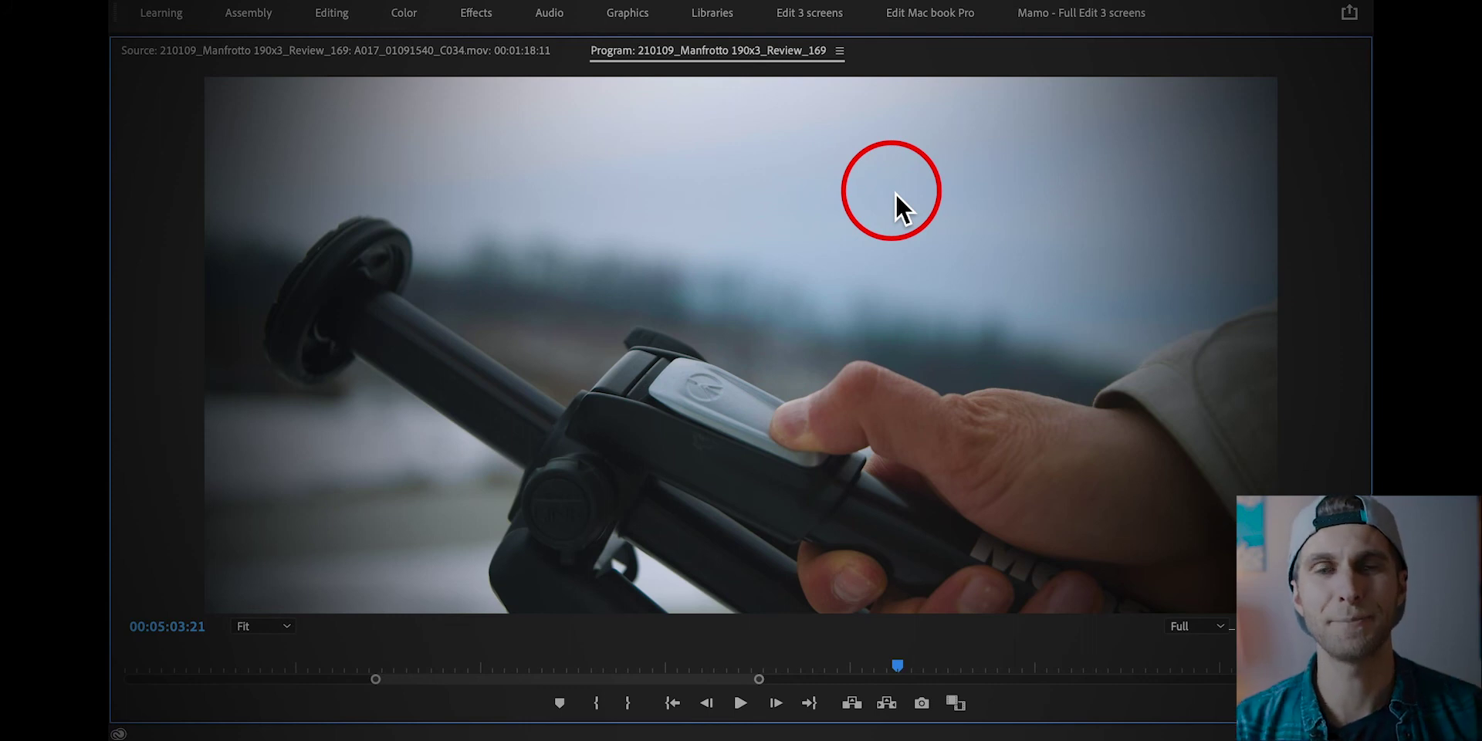
pyautogui.press('Home')
pyautogui.press('space')
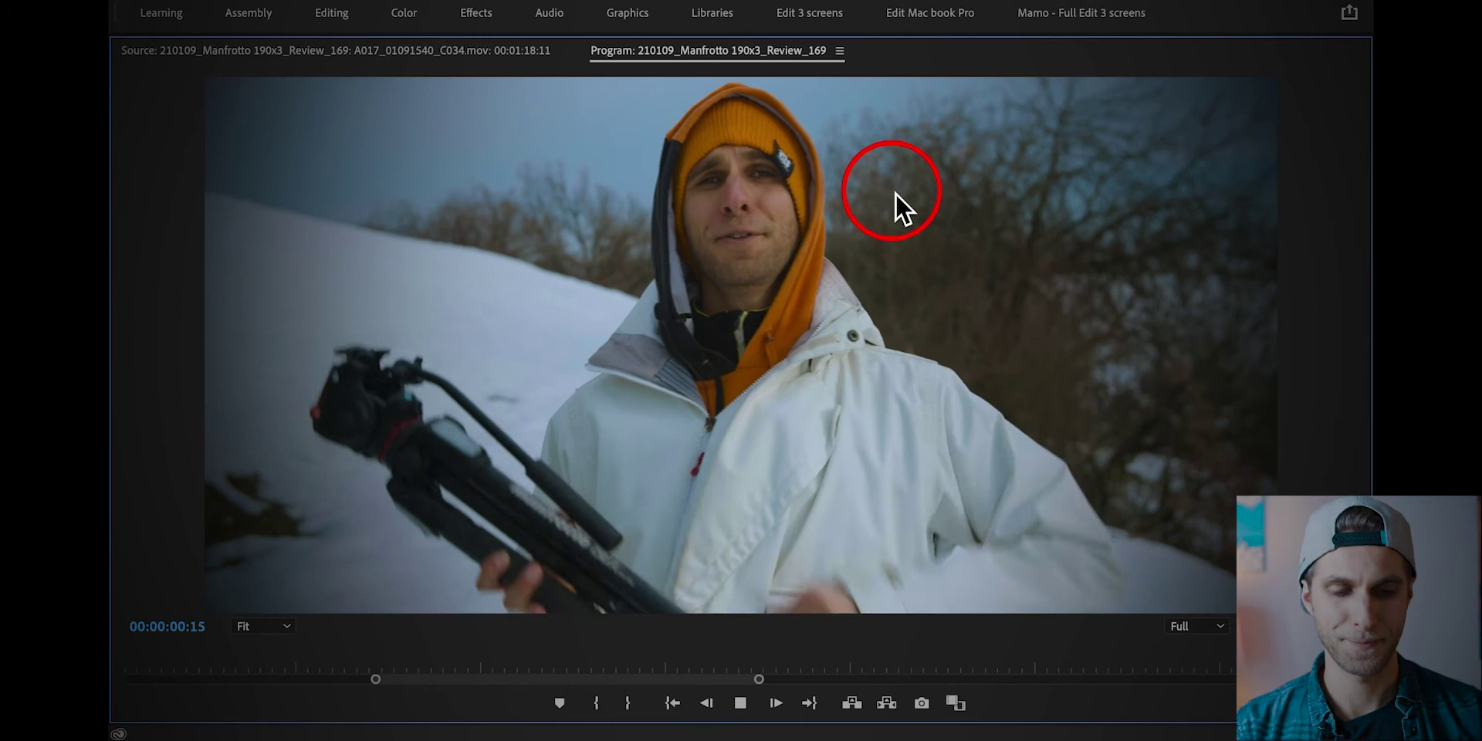
pyautogui.press('space')
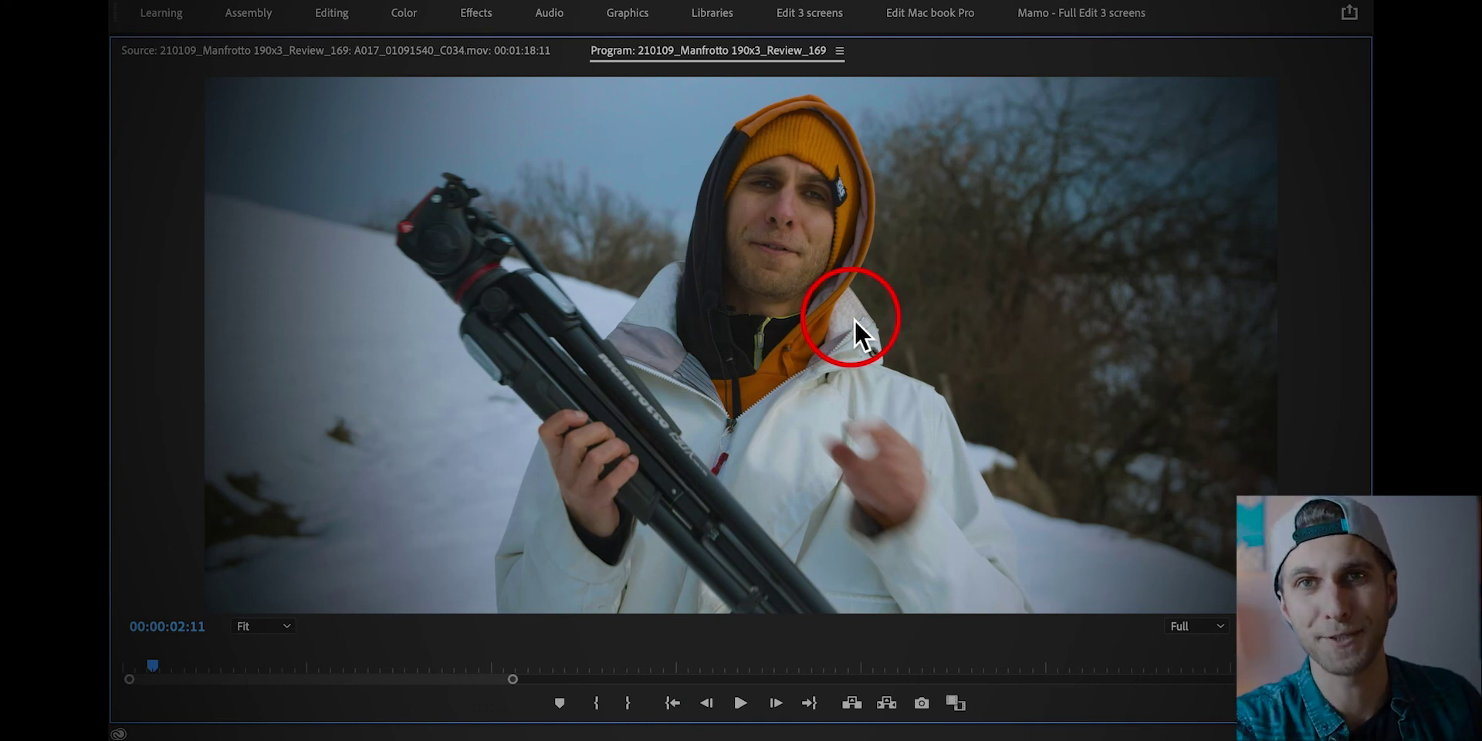
pyautogui.press('`')
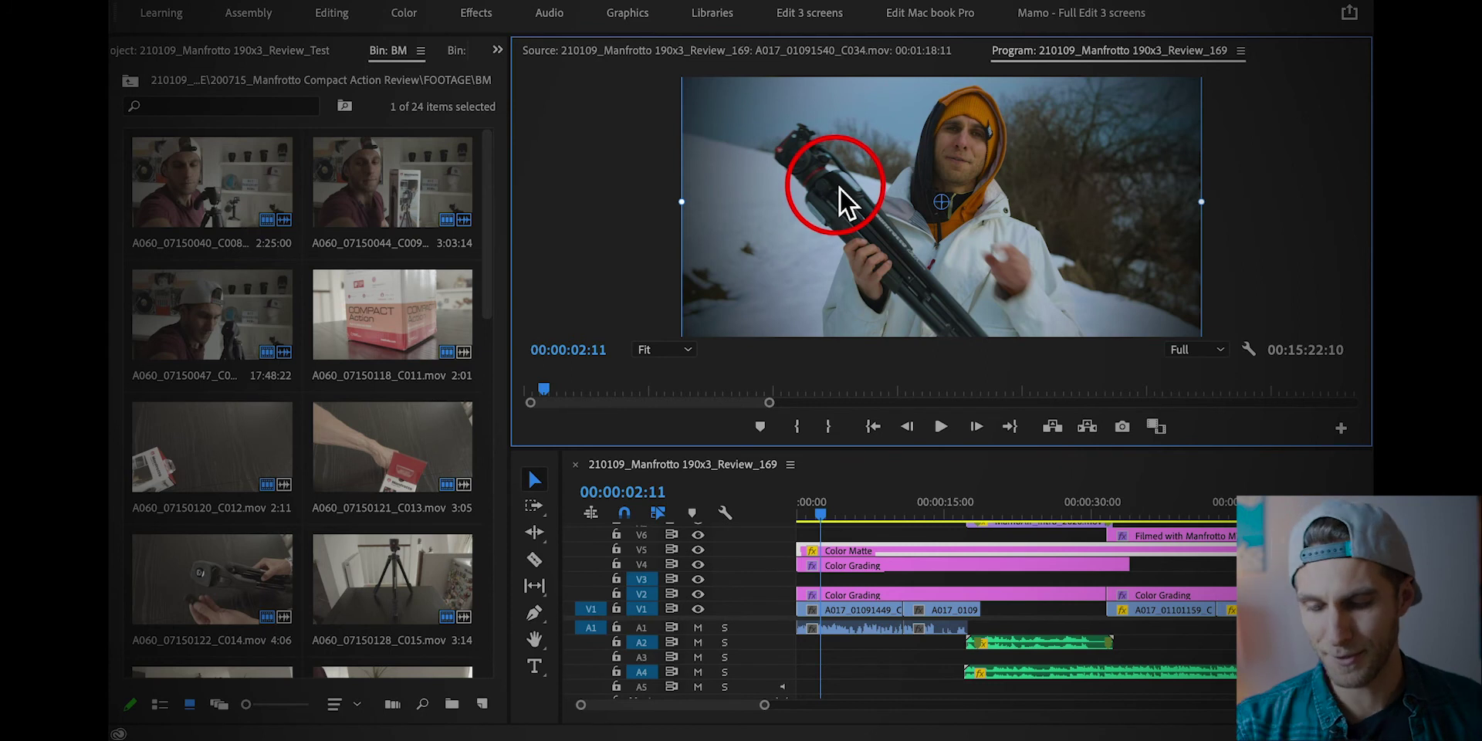
# Show the Program monitor's picture full screen without any interface
pyautogui.press('super+grave')
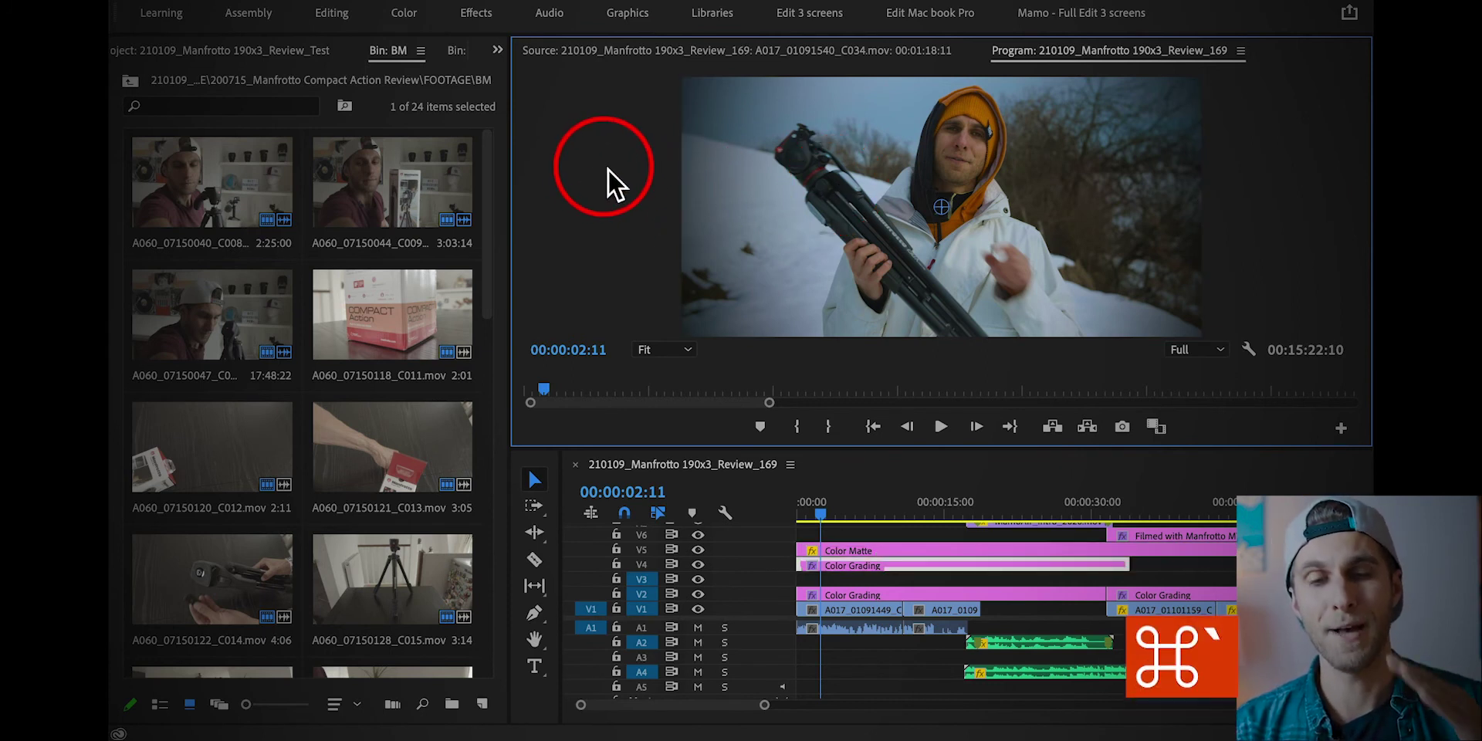
pyautogui.press('super+grave')
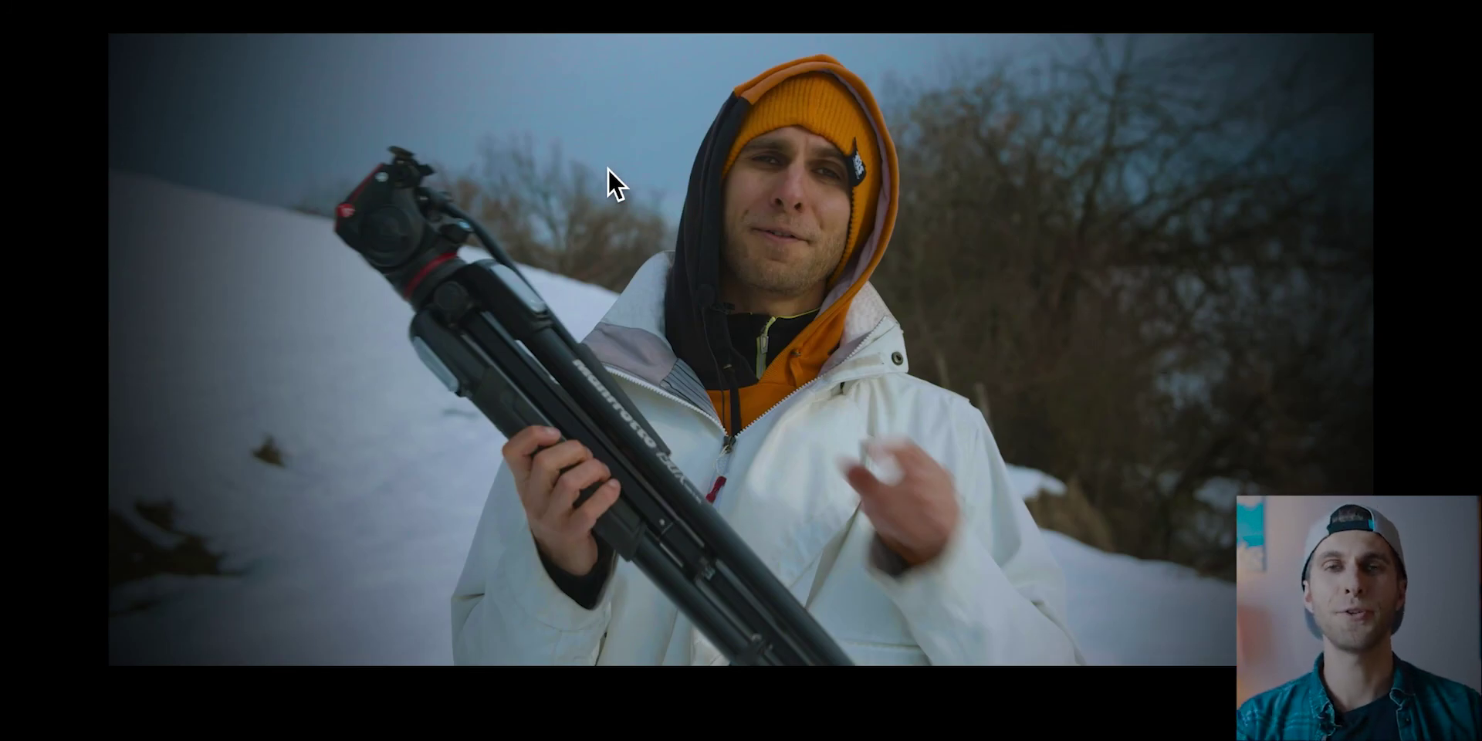